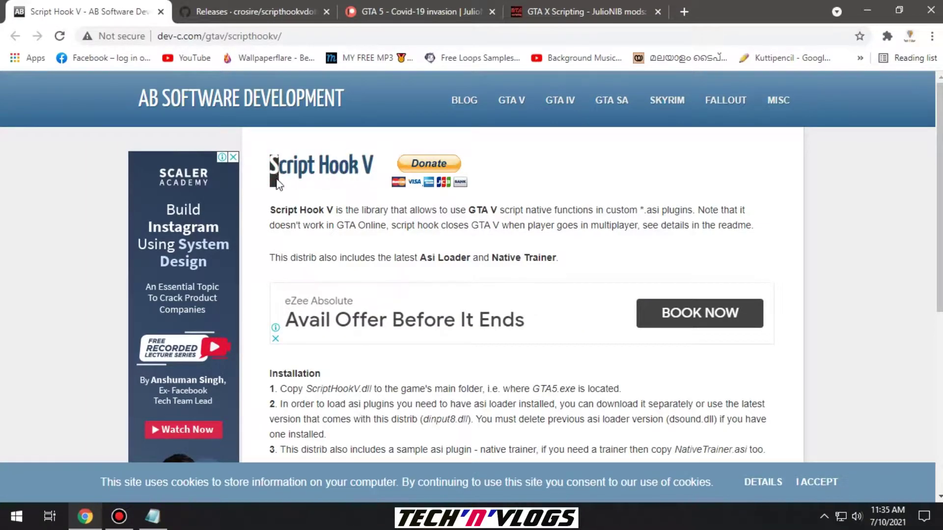
Download ScriptHookV_1.0.2245.0.zip from the Script Hook V page, keeping the existing complete file, and dismiss the leftover dialog and blank page
{"action": "scroll", "coordinate": [375, 265], "scroll_direction": "down", "scroll_amount": 5}
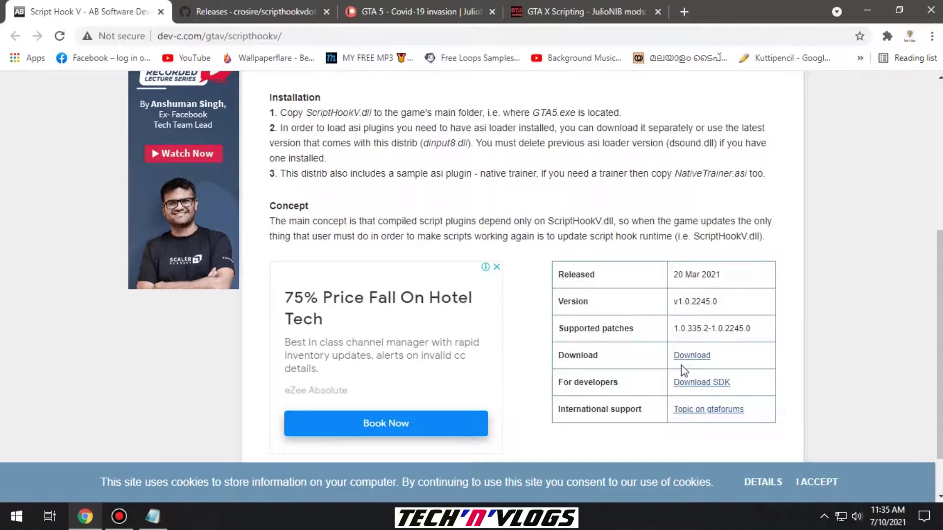
{"action": "left_click", "coordinate": [686, 352]}
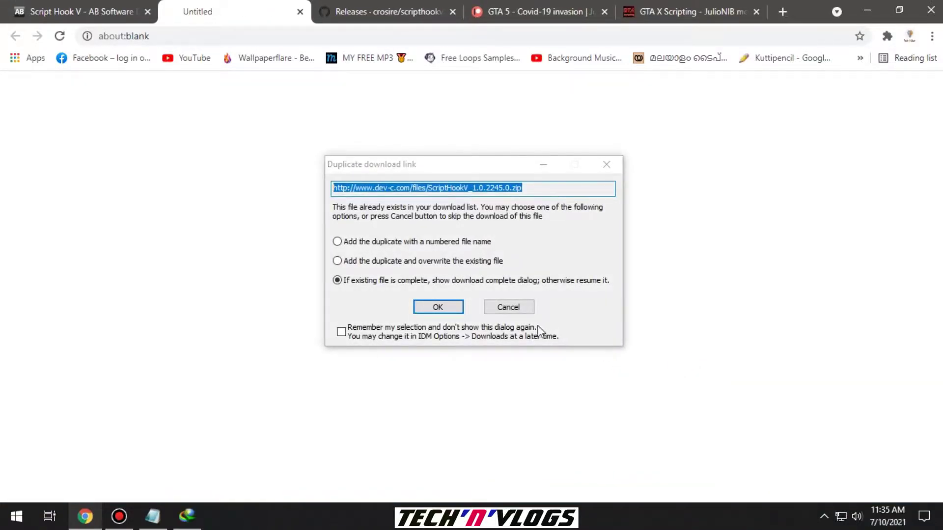
{"action": "left_click", "coordinate": [424, 309]}
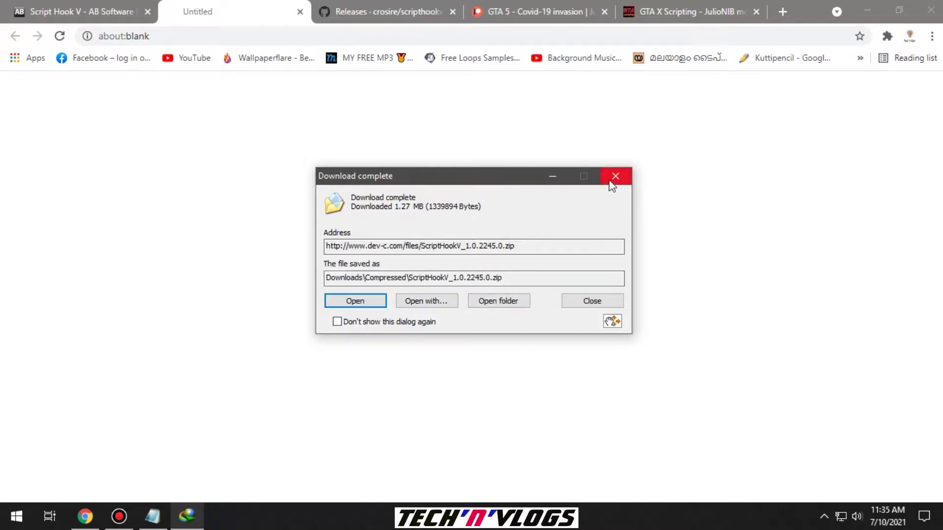
{"action": "left_click", "coordinate": [614, 178]}
{"action": "left_click", "coordinate": [301, 12]}
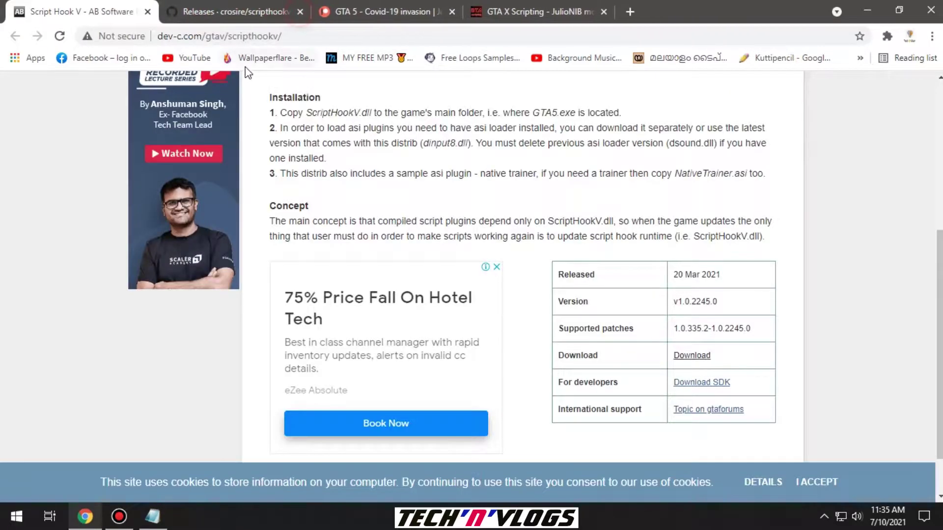
Download ScriptHookVDotNet.zip from the assets of the ScriptHookVDotNet v3.1.0 release on GitHub
{"action": "left_click", "coordinate": [231, 5]}
{"action": "mouse_move", "coordinate": [199, 287]}
{"action": "left_mouse_down"}
{"action": "mouse_move", "coordinate": [346, 301]}
{"action": "mouse_move", "coordinate": [201, 295]}
{"action": "left_mouse_up"}
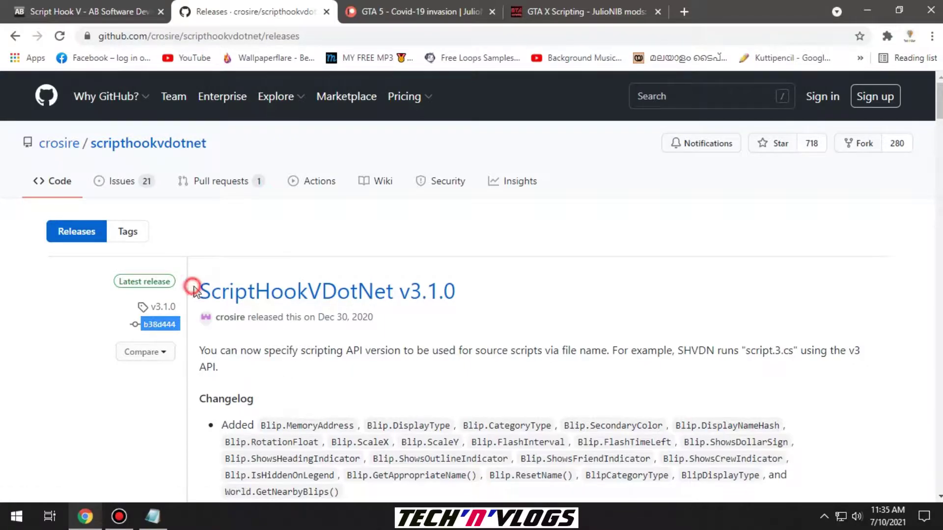
{"action": "left_click_drag", "start_coordinate": [471, 282], "coordinate": [195, 283]}
{"action": "left_click", "coordinate": [575, 290]}
{"action": "scroll", "coordinate": [570, 287], "scroll_direction": "down", "scroll_amount": 15}
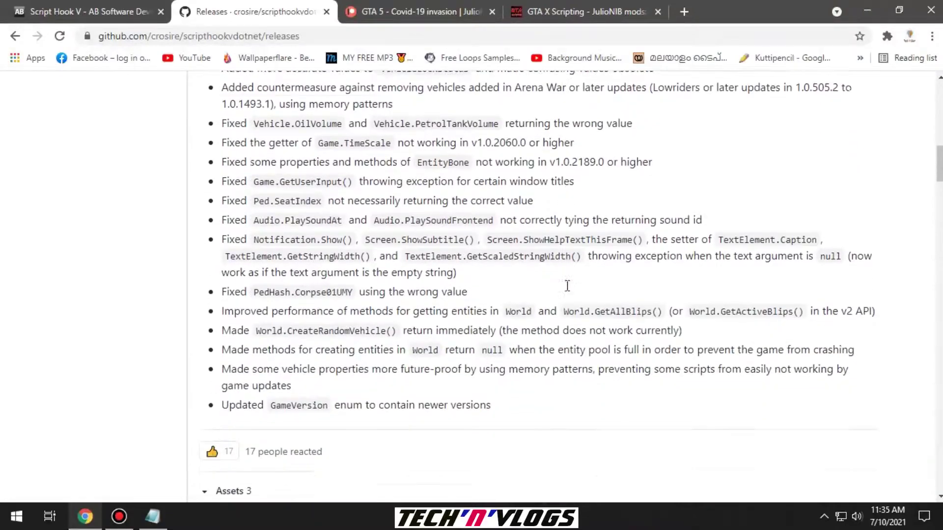
{"action": "scroll", "coordinate": [568, 286], "scroll_direction": "down", "scroll_amount": 3}
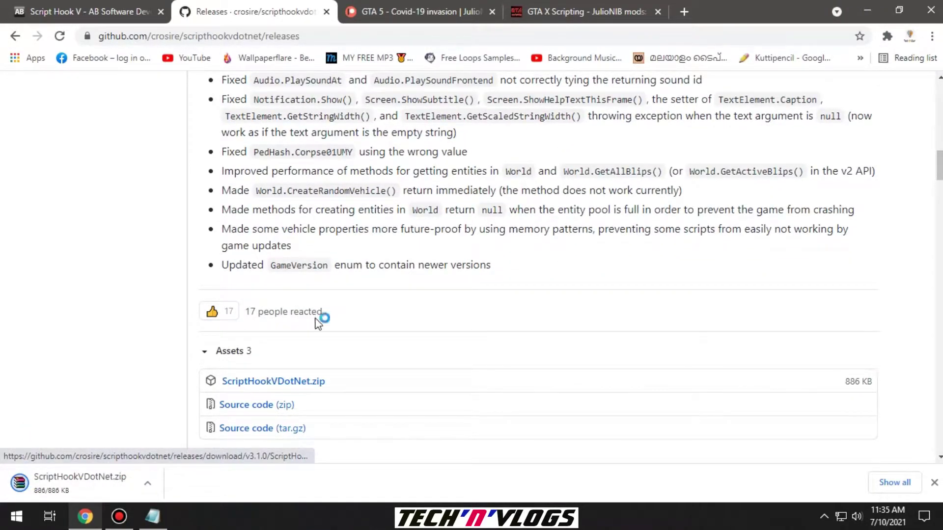
Download the Covid-19 invasion.zip attachment from the "GTA 5 - Covid-19 invasion" Patreon post
{"action": "left_click", "coordinate": [403, 7]}
{"action": "scroll", "coordinate": [213, 274], "scroll_direction": "up", "scroll_amount": 15}
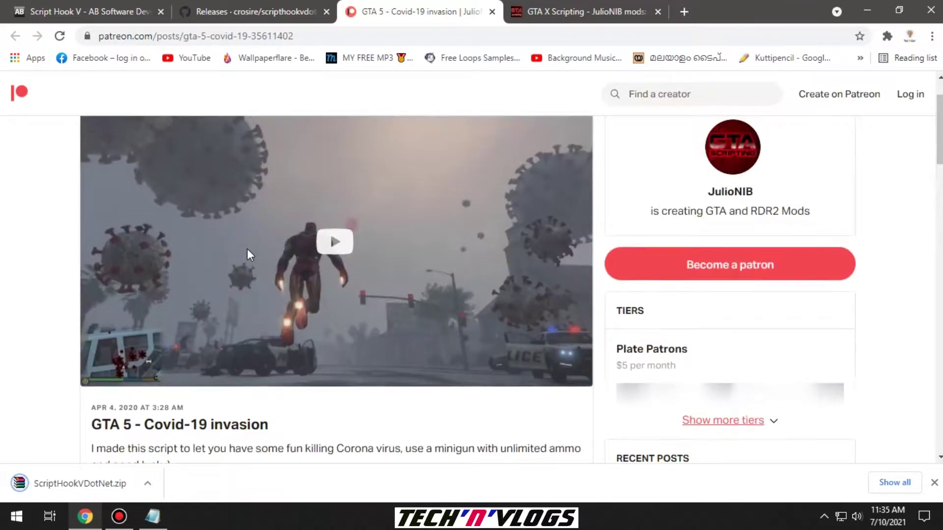
{"action": "scroll", "coordinate": [436, 250], "scroll_direction": "down", "scroll_amount": 4}
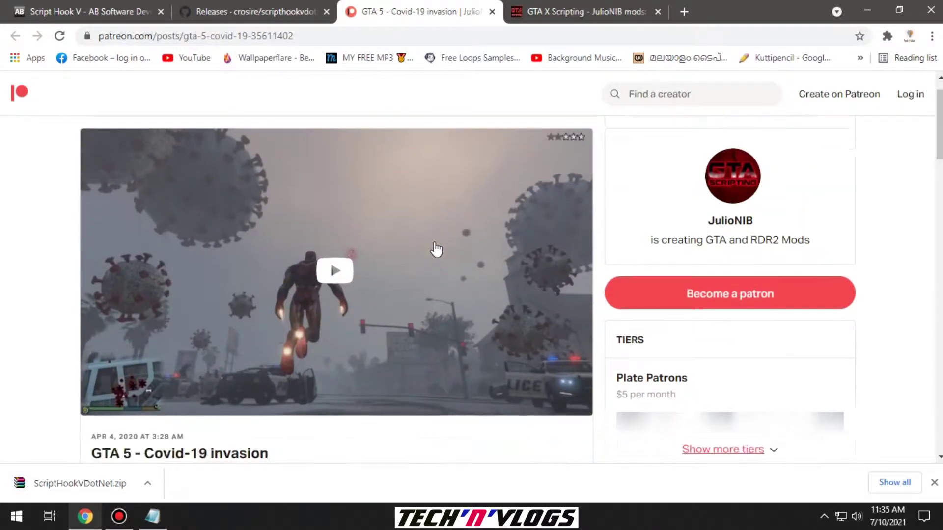
{"action": "left_click_drag", "start_coordinate": [277, 293], "coordinate": [94, 296]}
{"action": "left_click", "coordinate": [277, 325]}
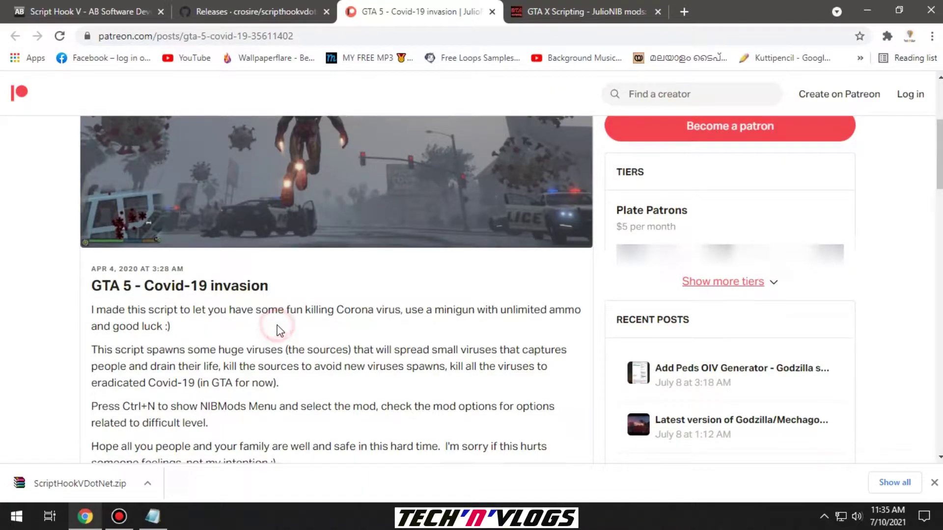
{"action": "scroll", "coordinate": [277, 325], "scroll_direction": "down", "scroll_amount": 4}
{"action": "left_click", "coordinate": [168, 308]}
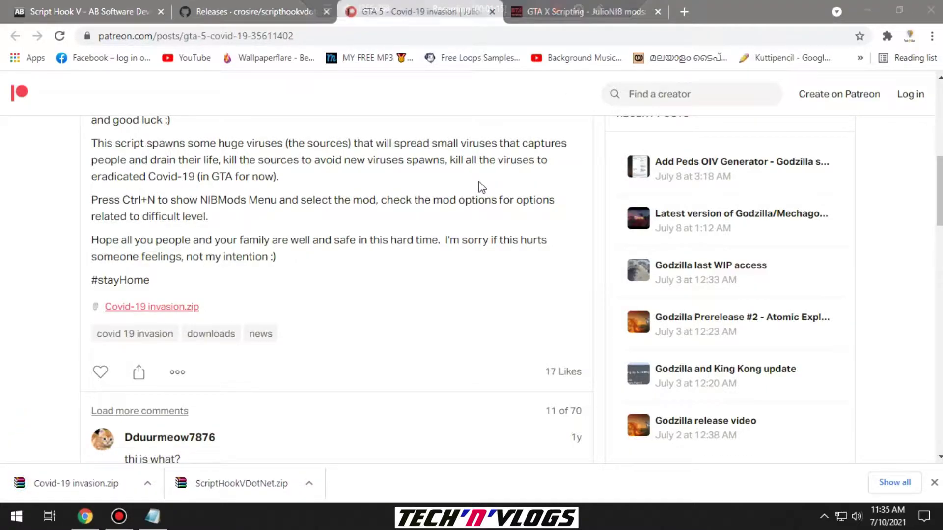
Follow the menu download link on the NIBMods blog page and download "NIBSHDotNet and NIBmods menu R7.zip" from the Patreon post
{"action": "left_click", "coordinate": [592, 12]}
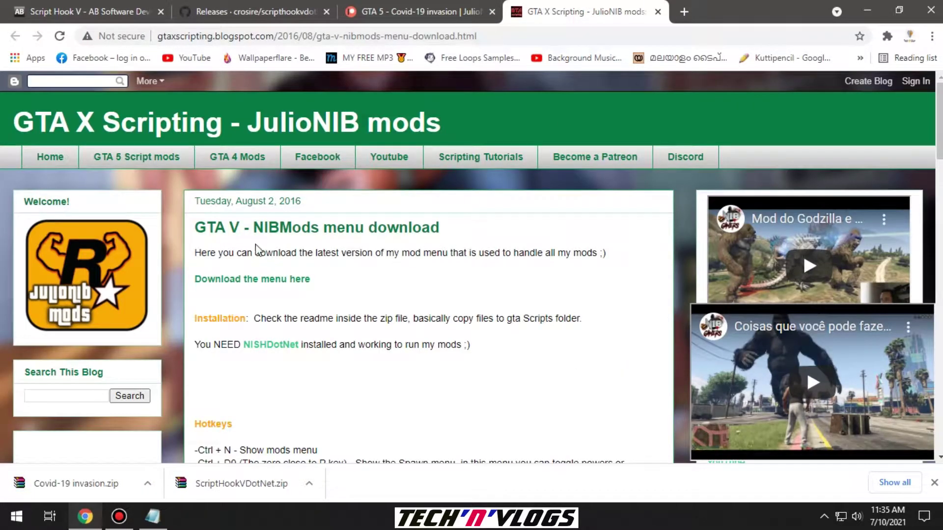
{"action": "mouse_move", "coordinate": [256, 227]}
{"action": "left_mouse_down"}
{"action": "mouse_move", "coordinate": [360, 230]}
{"action": "mouse_move", "coordinate": [247, 230]}
{"action": "left_mouse_up"}
{"action": "scroll", "coordinate": [344, 289], "scroll_direction": "down", "scroll_amount": 5}
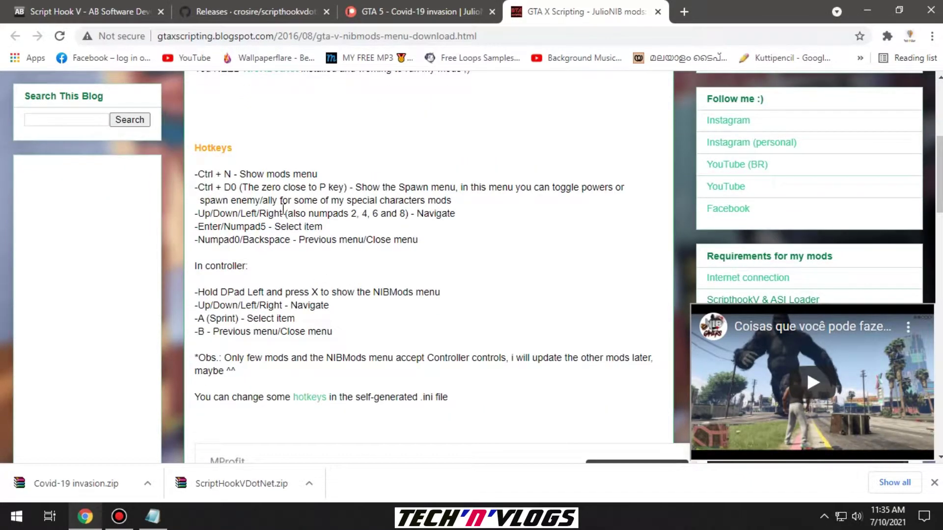
{"action": "scroll", "coordinate": [295, 221], "scroll_direction": "up", "scroll_amount": 4}
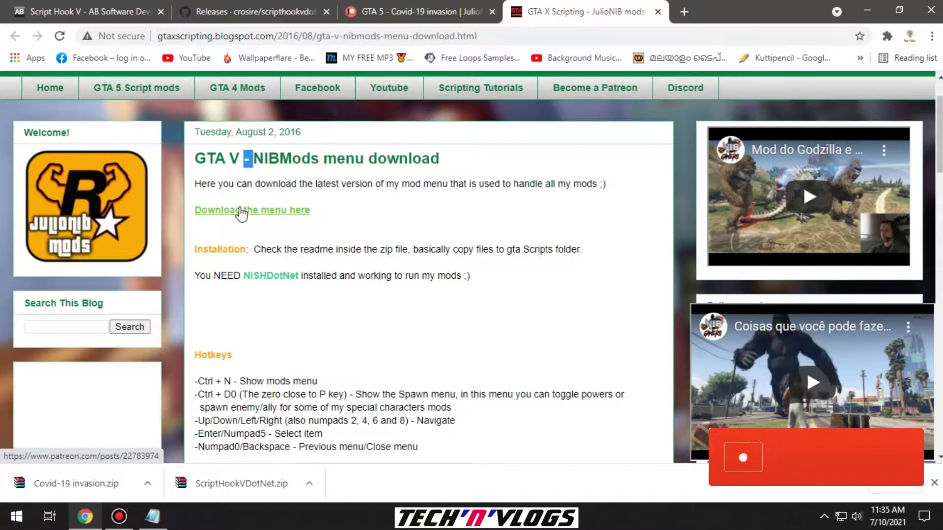
{"action": "left_click", "coordinate": [246, 210]}
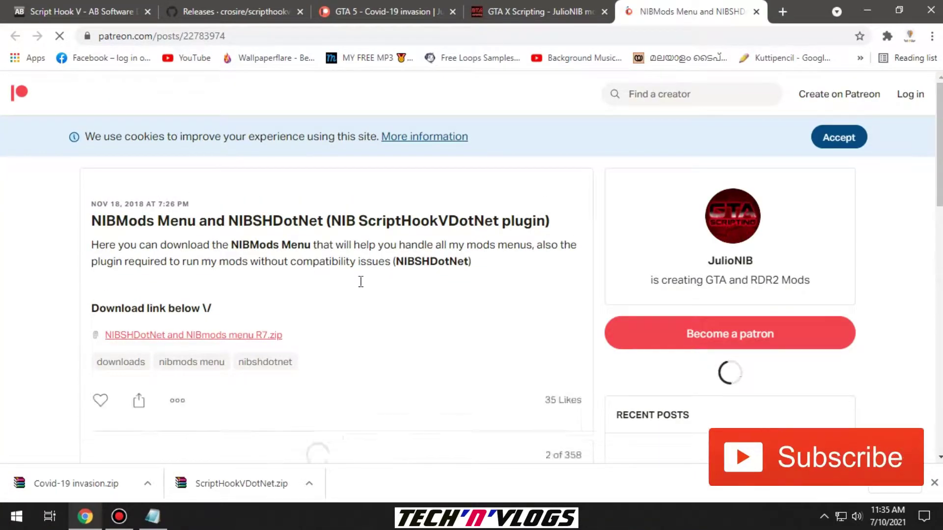
{"action": "scroll", "coordinate": [568, 240], "scroll_direction": "down", "scroll_amount": 2}
{"action": "scroll", "coordinate": [439, 326], "scroll_direction": "down", "scroll_amount": 1}
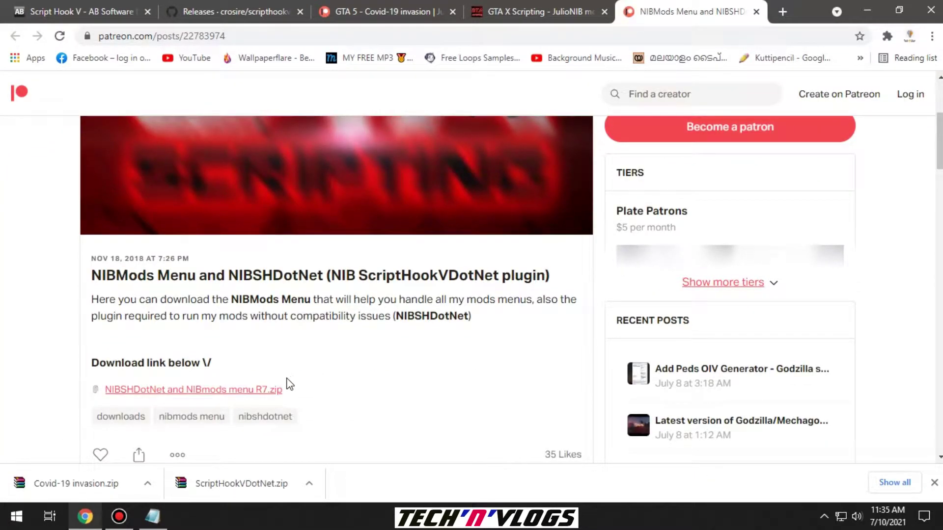
{"action": "left_click", "coordinate": [263, 389]}
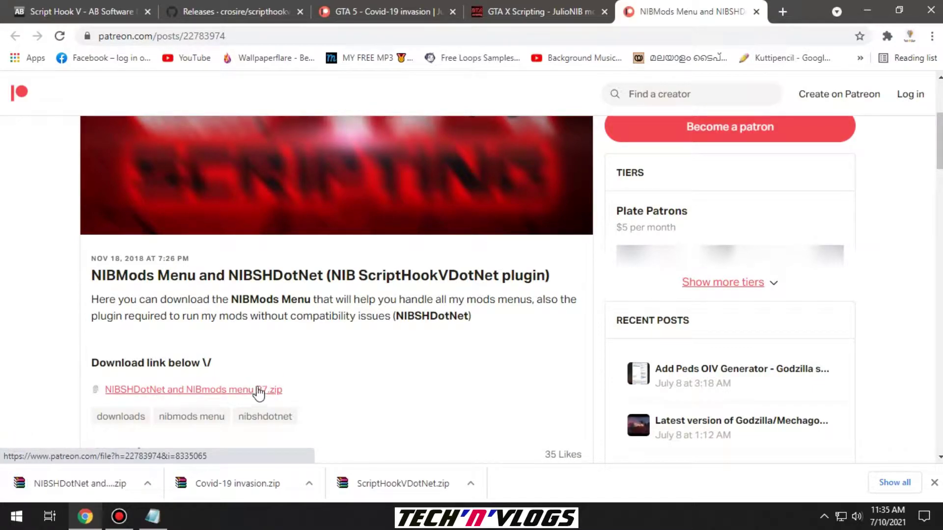
Show the downloaded NIBSHDotNet archive in its folder and minimize the browser
{"action": "left_click", "coordinate": [147, 483]}
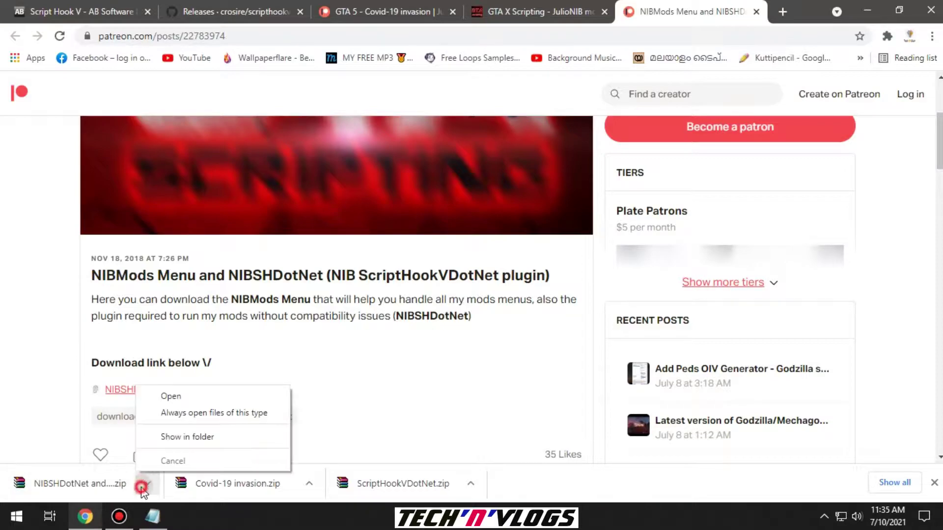
{"action": "left_click", "coordinate": [205, 437]}
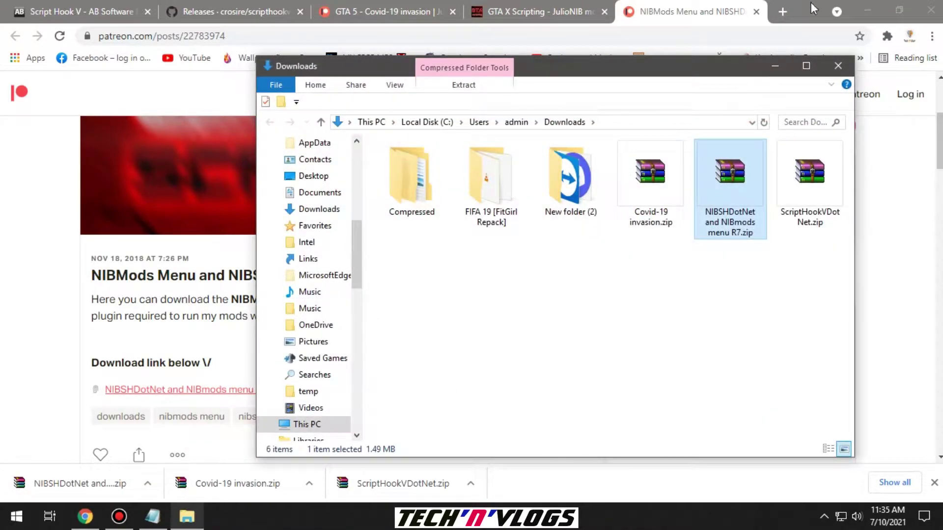
{"action": "left_click", "coordinate": [867, 6]}
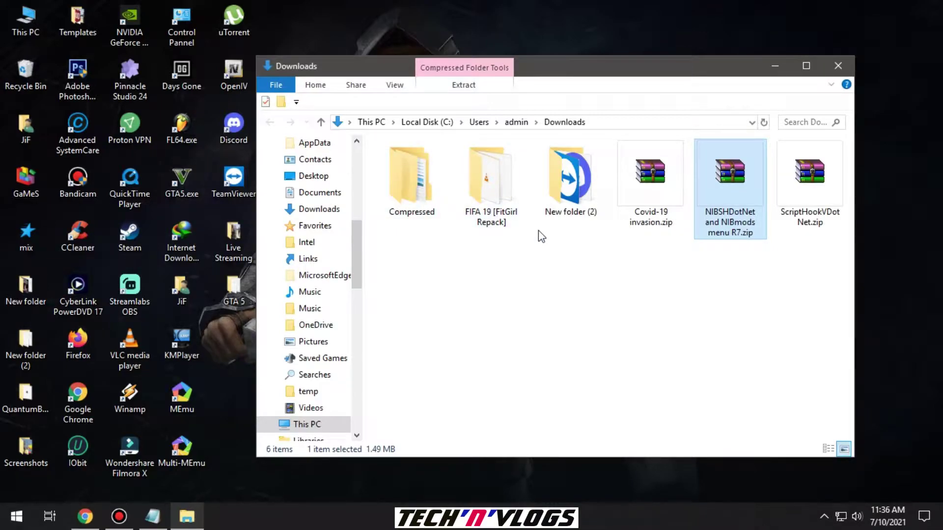
Create a desktop folder named "Covid-19 invasion" using the name copied from the mod's zip file, and place it in the desktop's upper corner
{"action": "right_click", "coordinate": [639, 181]}
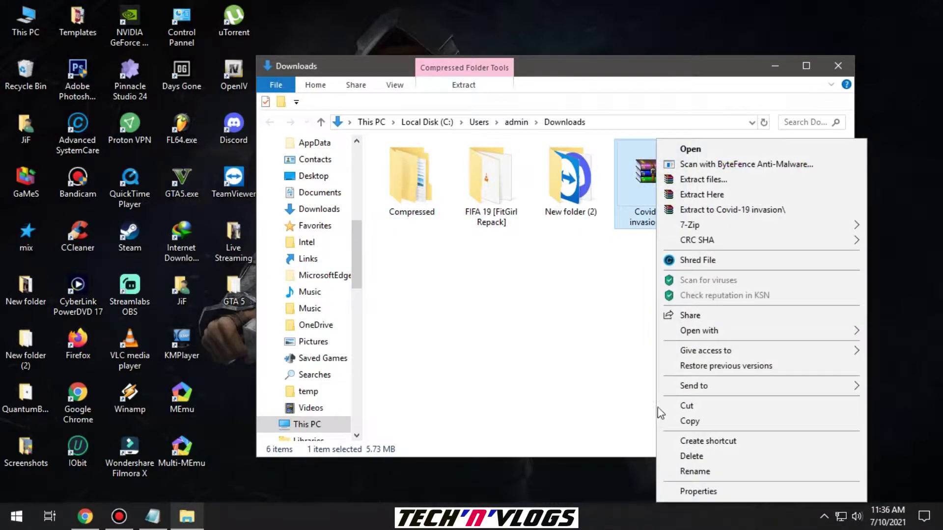
{"action": "left_click", "coordinate": [688, 470]}
{"action": "right_click", "coordinate": [646, 227]}
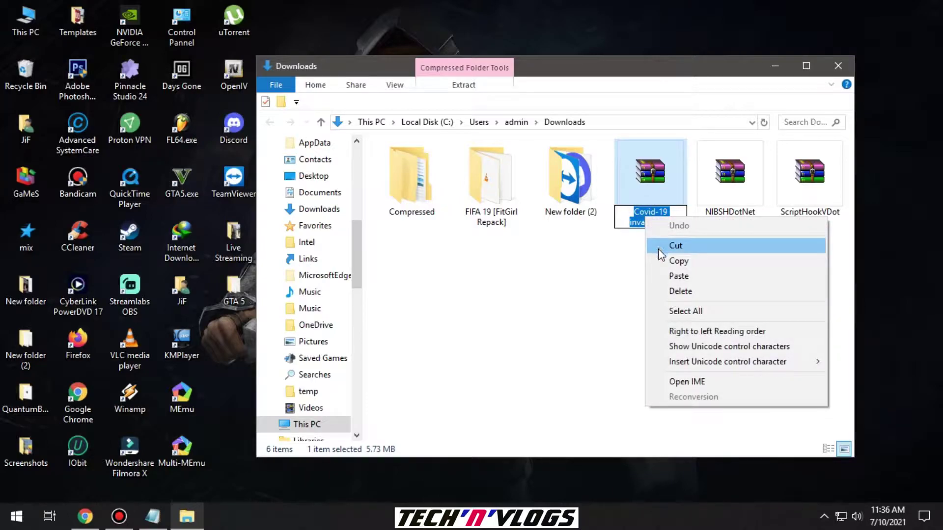
{"action": "left_click", "coordinate": [655, 256]}
{"action": "left_click", "coordinate": [715, 68]}
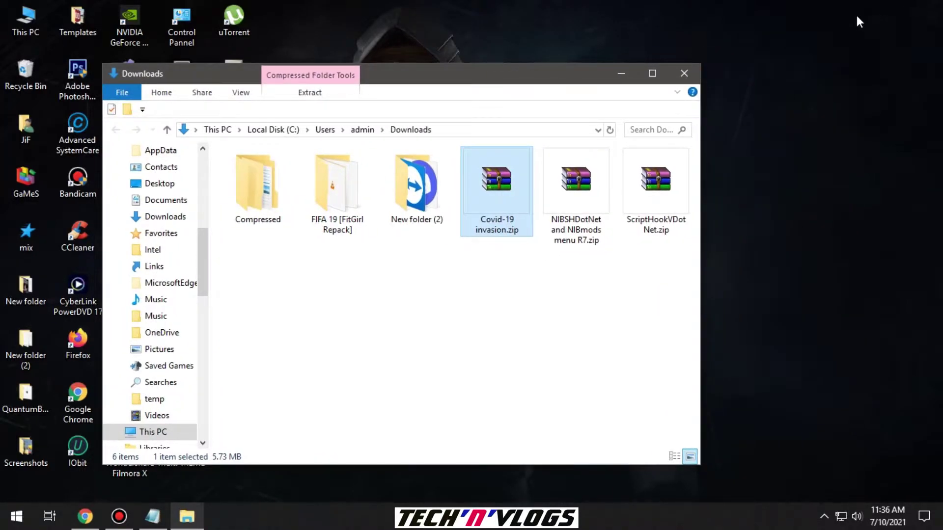
{"action": "right_click", "coordinate": [857, 17]}
{"action": "mouse_move", "coordinate": [845, 152]}
{"action": "left_click", "coordinate": [685, 150]}
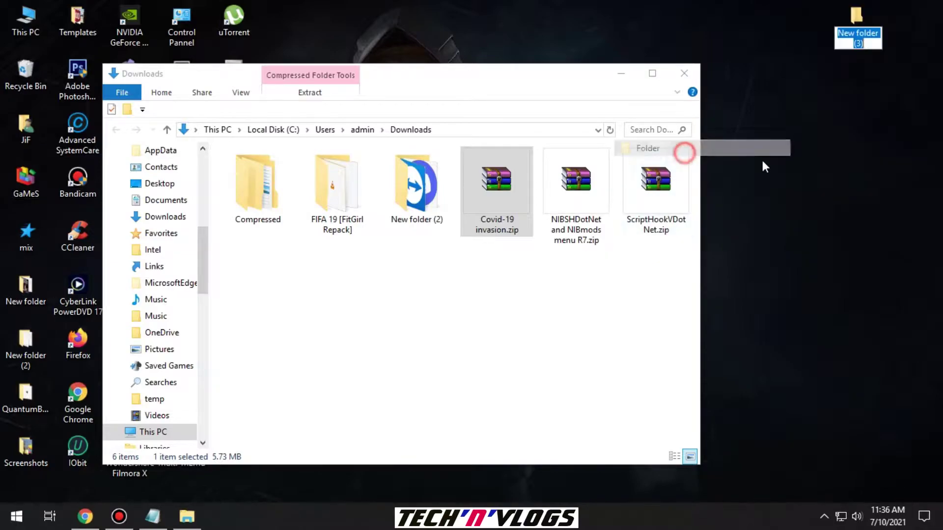
{"action": "key", "text": "ctrl+v"}
{"action": "left_click", "coordinate": [851, 160]}
{"action": "left_click_drag", "start_coordinate": [864, 20], "coordinate": [918, 74]}
{"action": "left_click", "coordinate": [855, 192]}
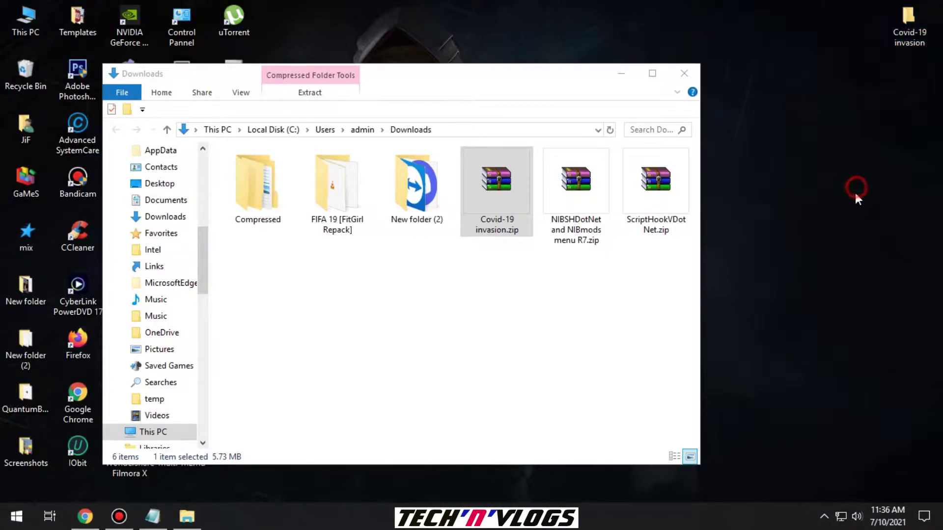
Open the Compressed folder and copy the "ScriptHookV" part of the Script Hook V archive's file name
{"action": "double_click", "coordinate": [261, 197]}
{"action": "right_click", "coordinate": [256, 177]}
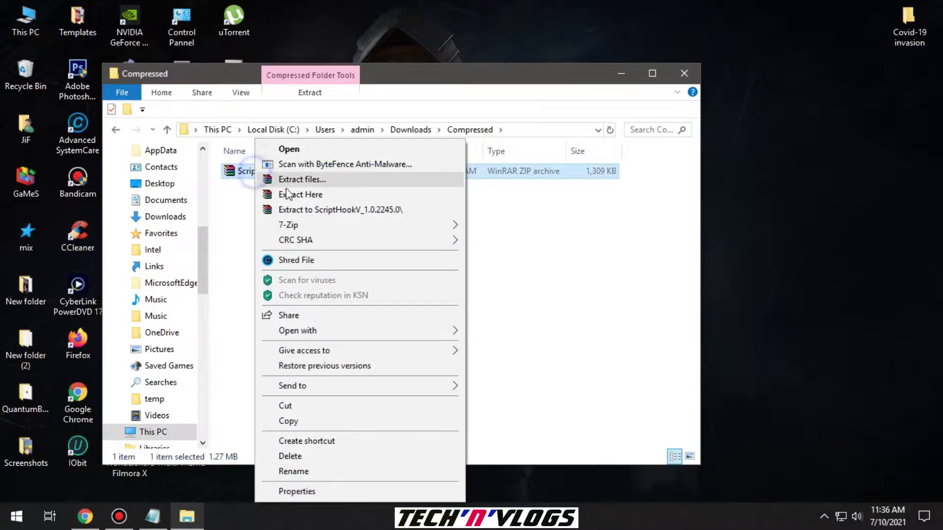
{"action": "left_click", "coordinate": [291, 470]}
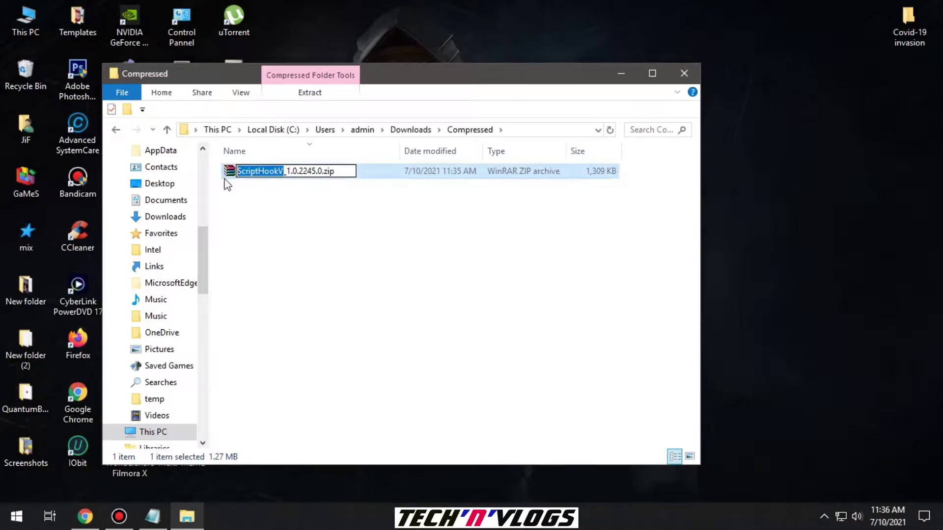
{"action": "left_click", "coordinate": [440, 327]}
Open ScriptHookV_1.0.2245.0.zip in 7-Zip and go into its bin folder
{"action": "left_click", "coordinate": [242, 172]}
{"action": "right_click", "coordinate": [242, 172]}
{"action": "mouse_move", "coordinate": [269, 234]}
{"action": "left_click", "coordinate": [497, 226]}
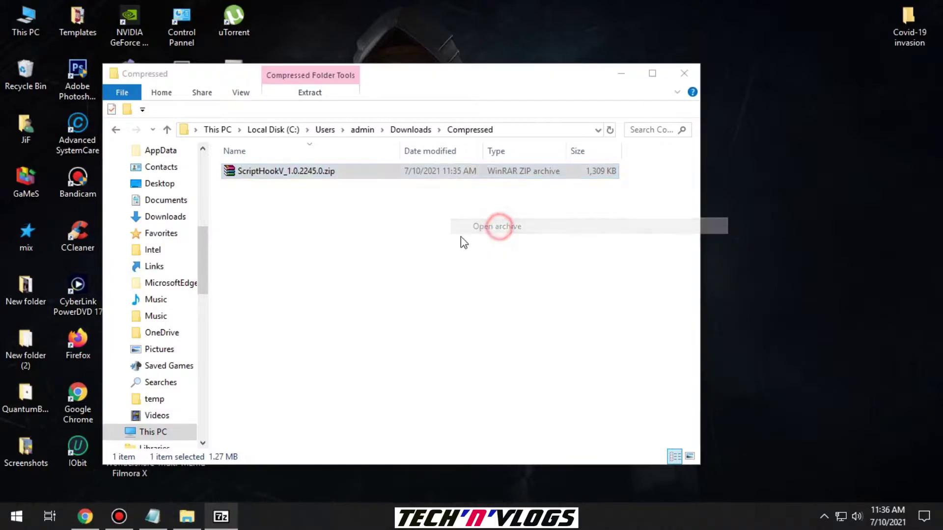
{"action": "double_click", "coordinate": [259, 202]}
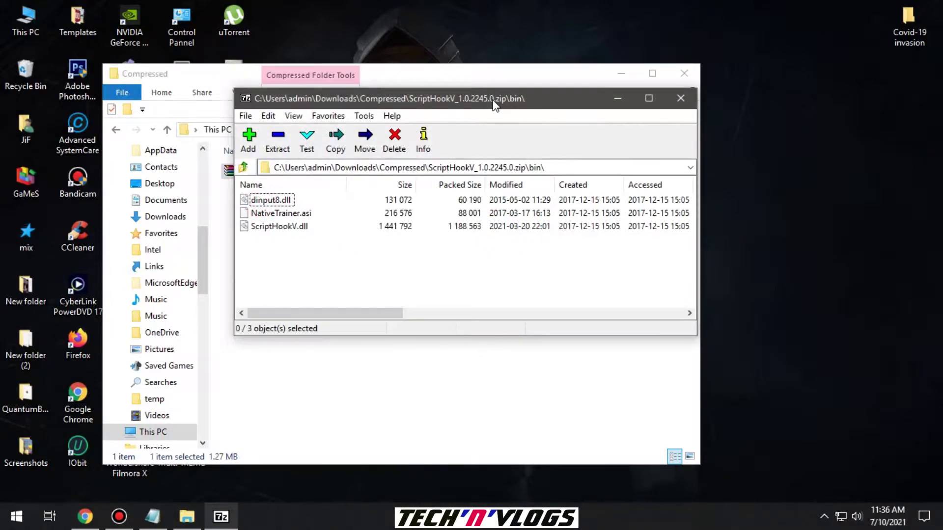
Create a subfolder named "ScriptHookV" inside the desktop folder "Covid-19 invasion"
{"action": "double_click", "coordinate": [908, 23]}
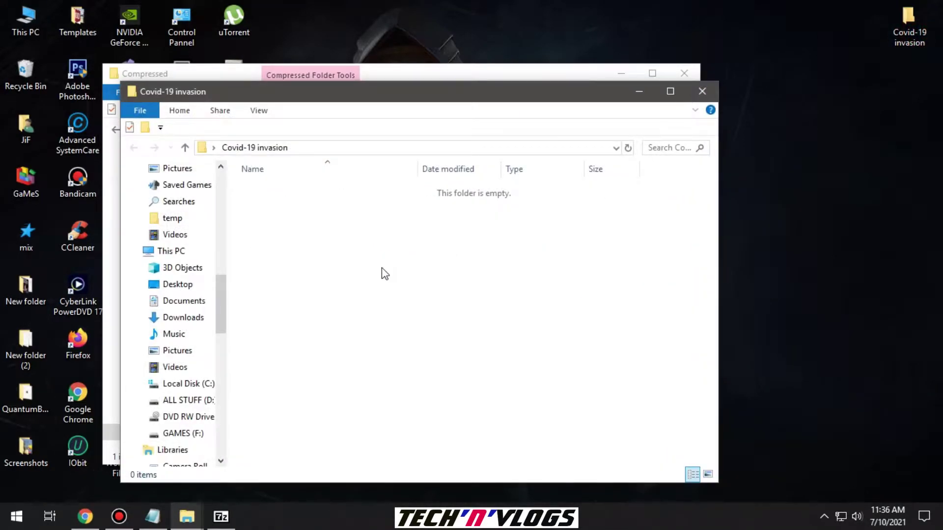
{"action": "right_click", "coordinate": [373, 271]}
{"action": "mouse_move", "coordinate": [416, 436]}
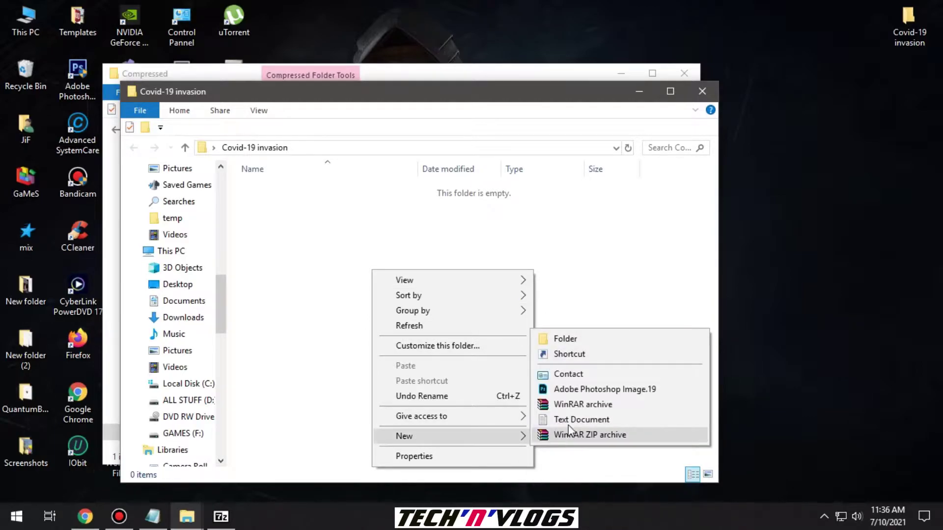
{"action": "left_click", "coordinate": [564, 338]}
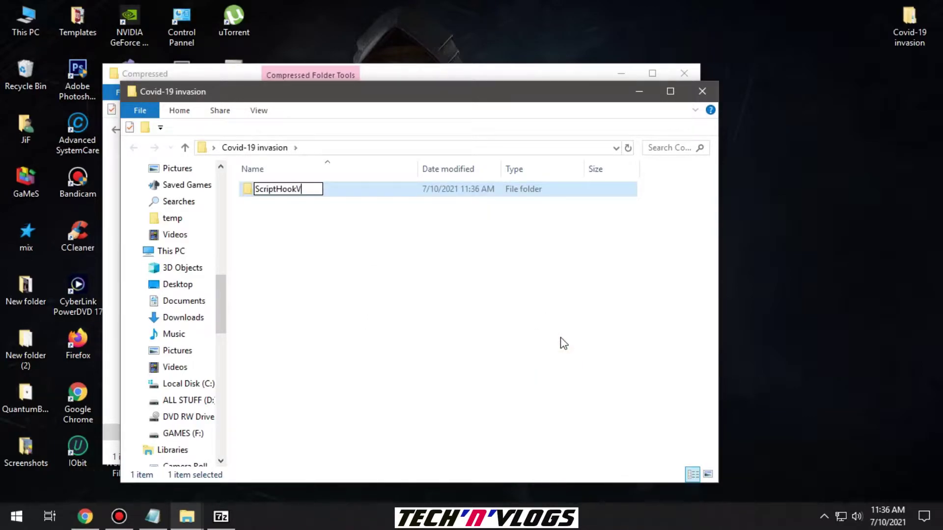
{"action": "left_click", "coordinate": [363, 355]}
Extract dinput8.dll, NativeTrainer.asi and ScriptHookV.dll from the archive into the ScriptHookV folder, then return to the parent folder
{"action": "double_click", "coordinate": [302, 196]}
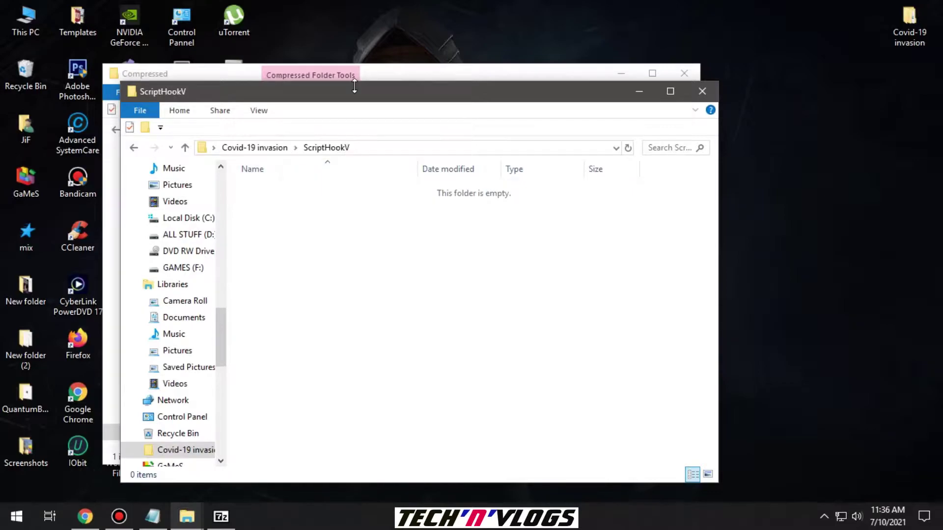
{"action": "left_click_drag", "start_coordinate": [349, 95], "coordinate": [668, 90]}
{"action": "left_click", "coordinate": [157, 274]}
{"action": "left_click_drag", "start_coordinate": [173, 259], "coordinate": [173, 198]}
{"action": "left_click_drag", "start_coordinate": [567, 281], "coordinate": [673, 285]}
{"action": "left_click_drag", "start_coordinate": [821, 91], "coordinate": [688, 90]}
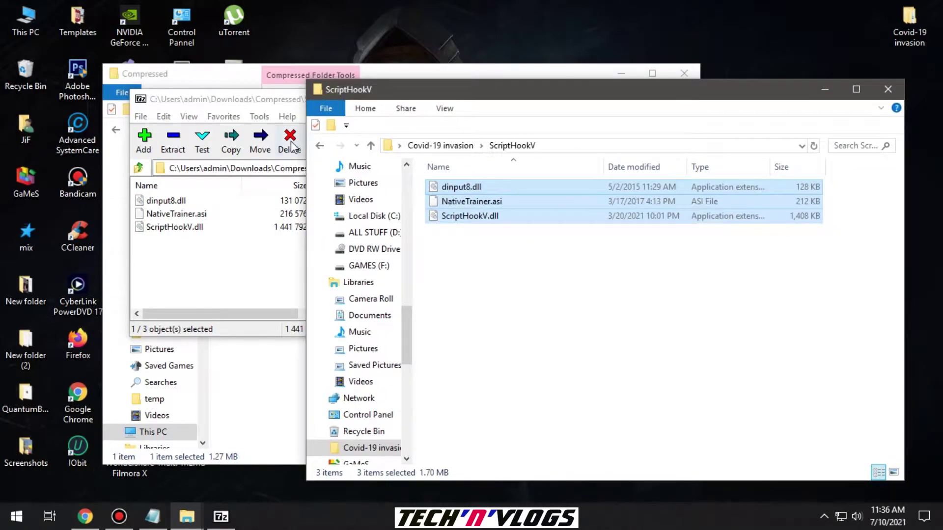
{"action": "left_click", "coordinate": [319, 146]}
{"action": "left_click", "coordinate": [263, 256]}
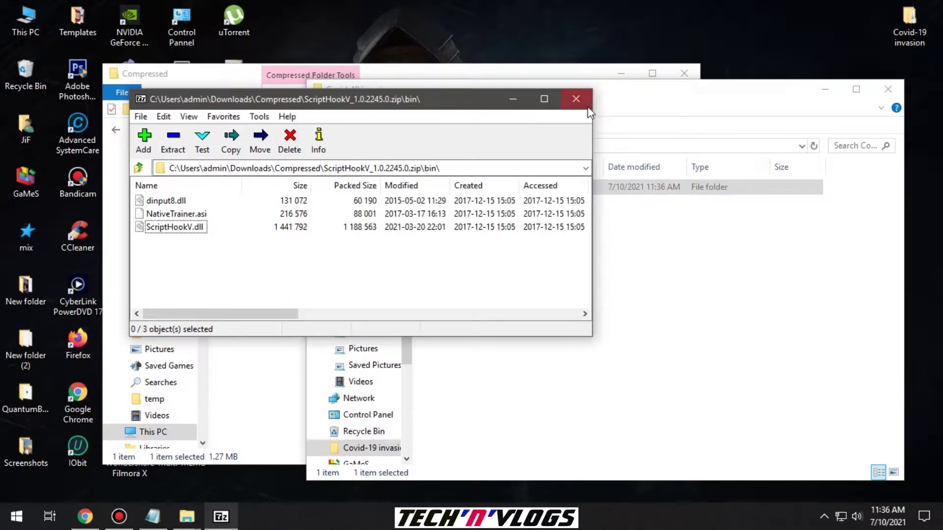
Close the Script Hook V archive, return to the Downloads folder and copy the base name of ScriptHookVDotNet.zip
{"action": "left_click", "coordinate": [576, 99]}
{"action": "left_click", "coordinate": [189, 82]}
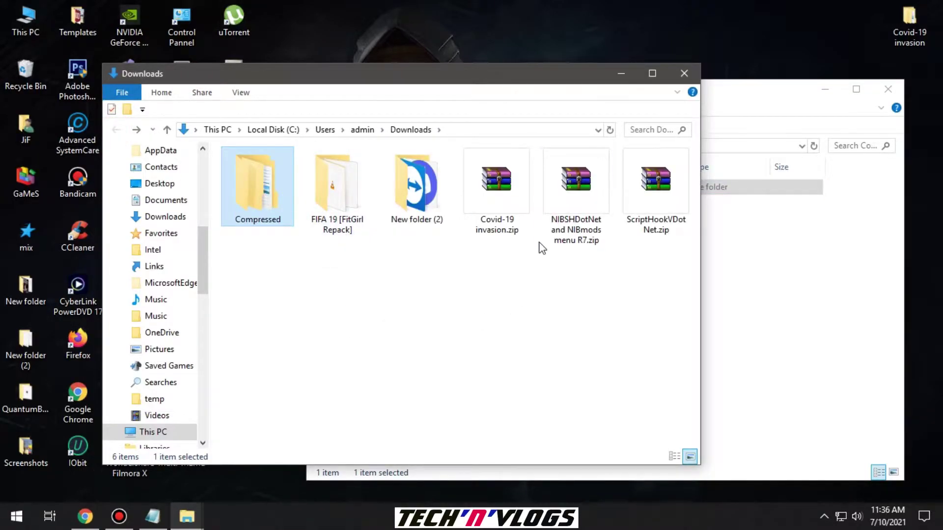
{"action": "right_click", "coordinate": [651, 195]}
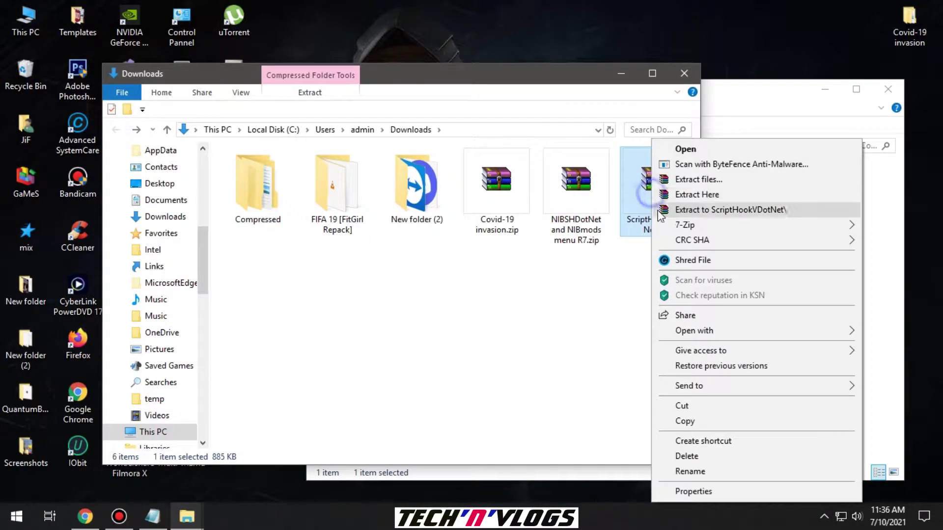
{"action": "left_click", "coordinate": [688, 471]}
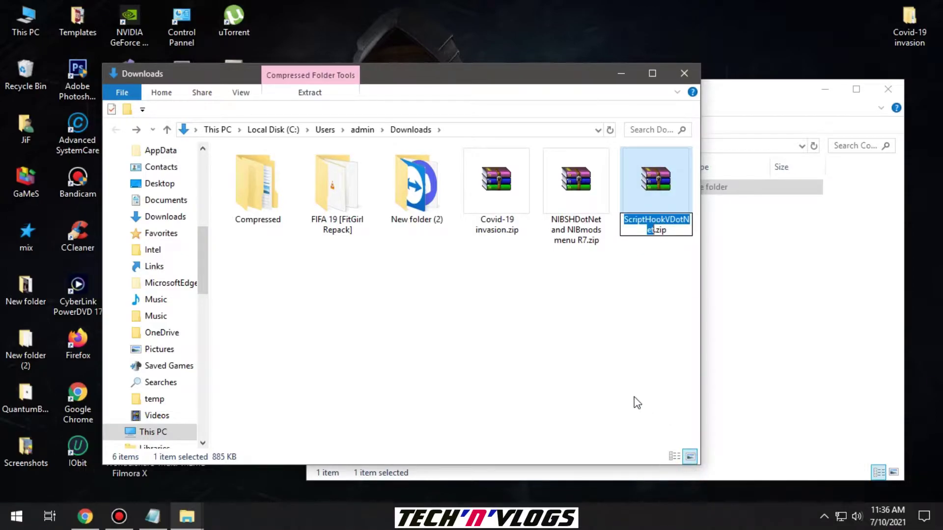
Create a subfolder named "ScriptHookVDotNet" inside the desktop folder "Covid-19 invasion"
{"action": "left_click", "coordinate": [814, 366]}
{"action": "right_click", "coordinate": [471, 276]}
{"action": "mouse_move", "coordinate": [498, 446]}
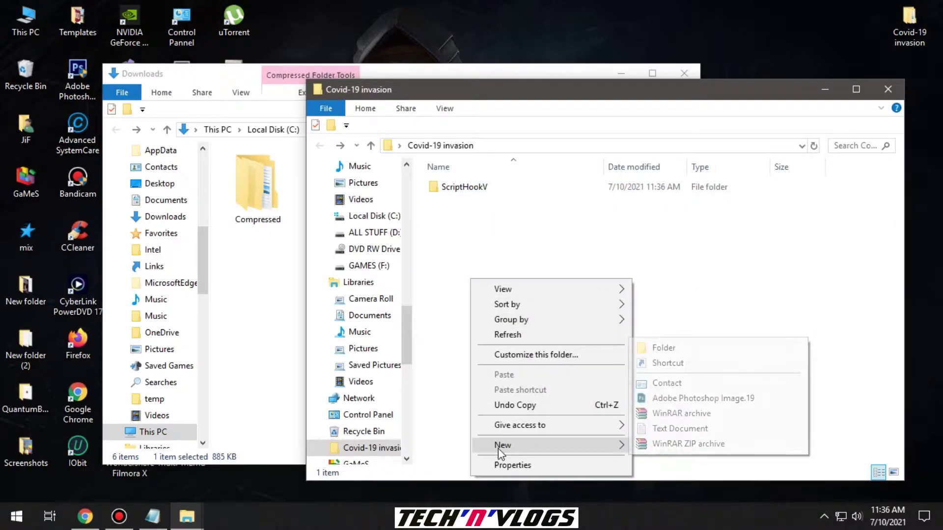
{"action": "left_click", "coordinate": [678, 347]}
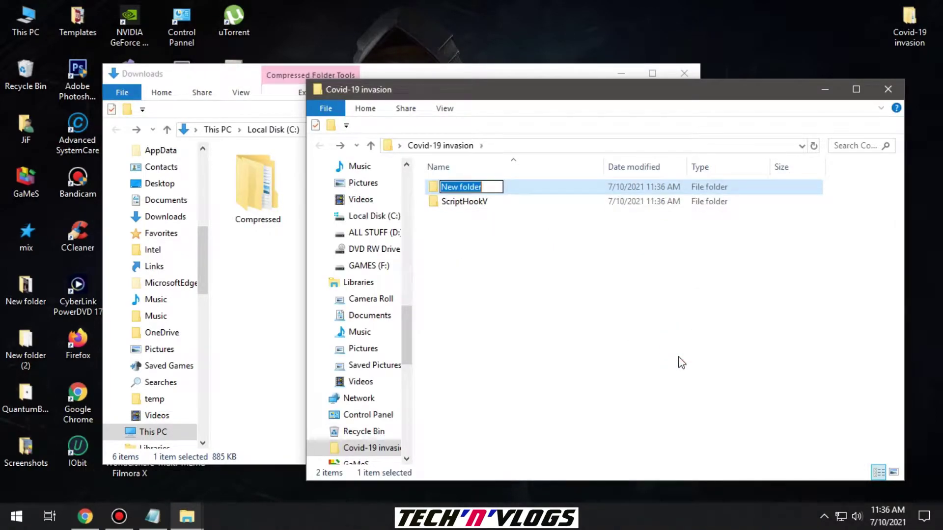
{"action": "key", "text": "ctrl+v"}
{"action": "key", "text": "Return"}
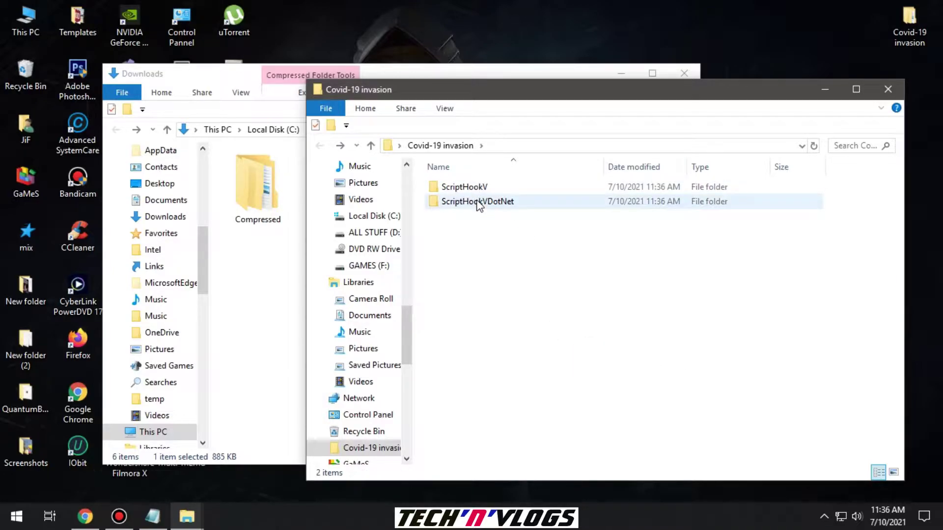
Open the empty ScriptHookVDotNet folder and open ScriptHookVDotNet.zip from Downloads in 7-Zip
{"action": "double_click", "coordinate": [479, 201]}
{"action": "left_click_drag", "start_coordinate": [493, 75], "coordinate": [392, 75]}
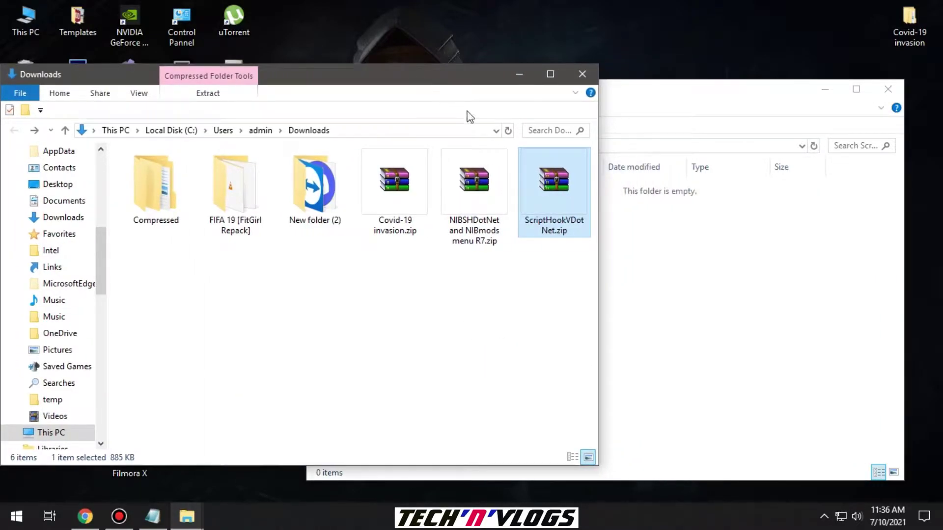
{"action": "right_click", "coordinate": [557, 208]}
{"action": "mouse_move", "coordinate": [579, 225]}
{"action": "left_click", "coordinate": [484, 229]}
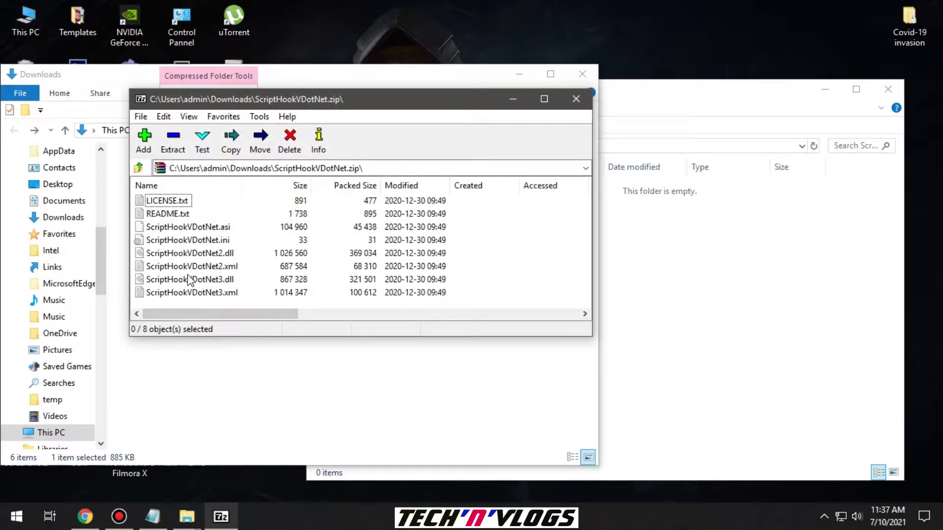
Extract everything except LICENSE.txt and README.txt into the ScriptHookVDotNet folder, return to the parent folder and close the archive
{"action": "key", "text": "ctrl+a"}
{"action": "left_click", "coordinate": [171, 216], "text": "ctrl"}
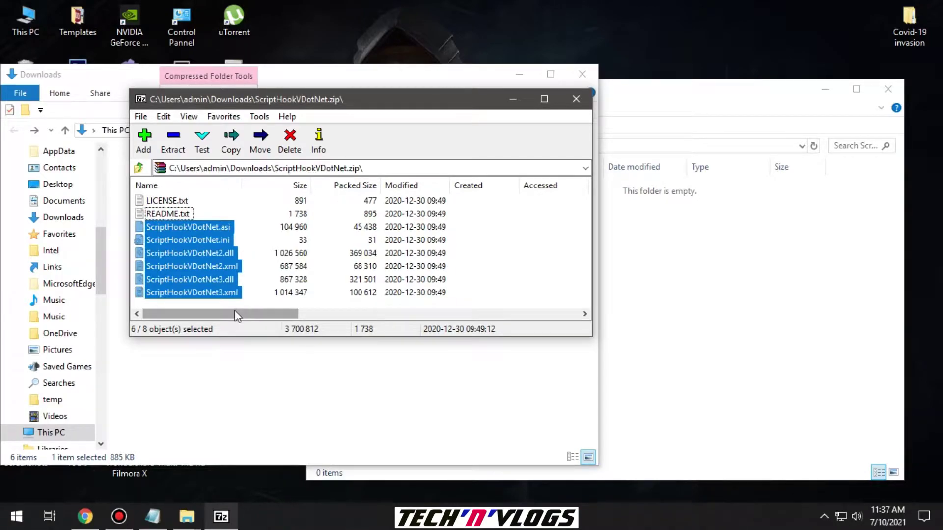
{"action": "left_click_drag", "start_coordinate": [175, 265], "coordinate": [206, 272]}
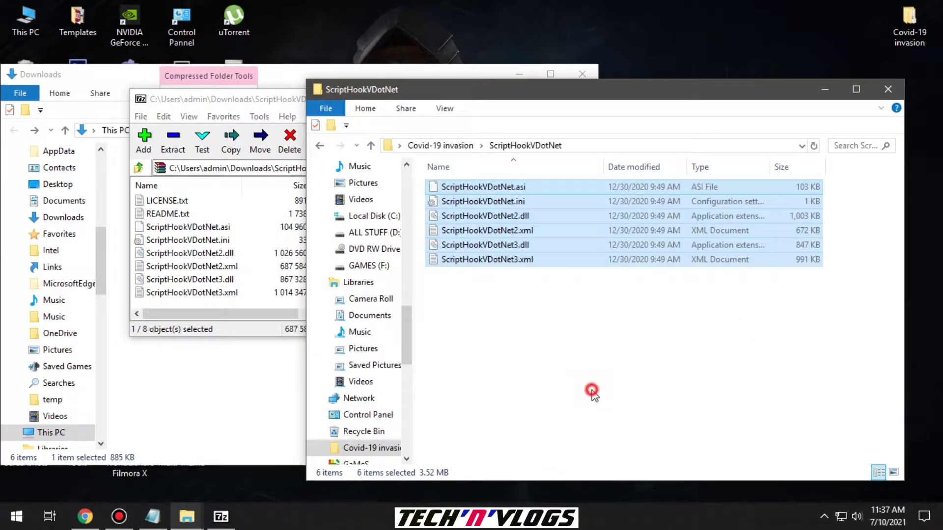
{"action": "left_click", "coordinate": [593, 393]}
{"action": "left_click", "coordinate": [318, 148]}
{"action": "left_click", "coordinate": [289, 96]}
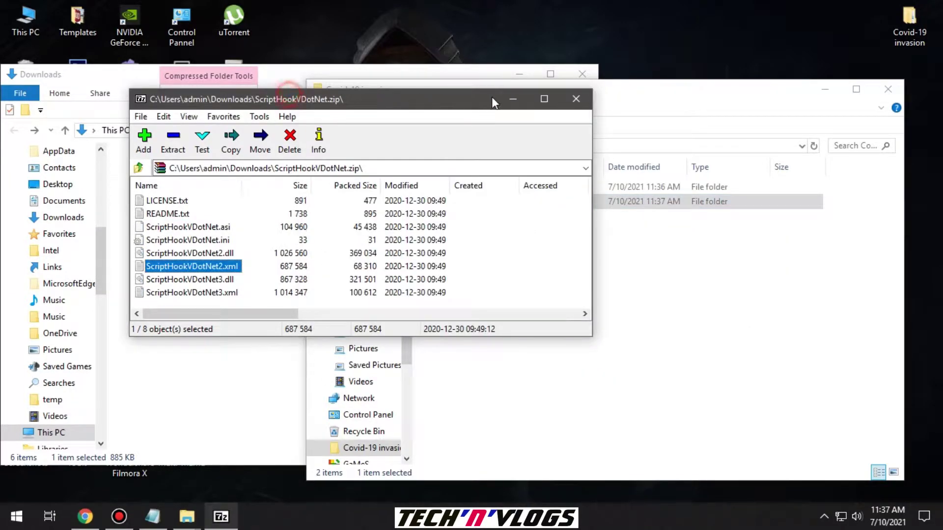
{"action": "left_click", "coordinate": [576, 99]}
Copy the base name of Covid-19 invasion.zip and create a subfolder named "Covid-19 invasion" beside the ScriptHookV folders
{"action": "left_click", "coordinate": [214, 318]}
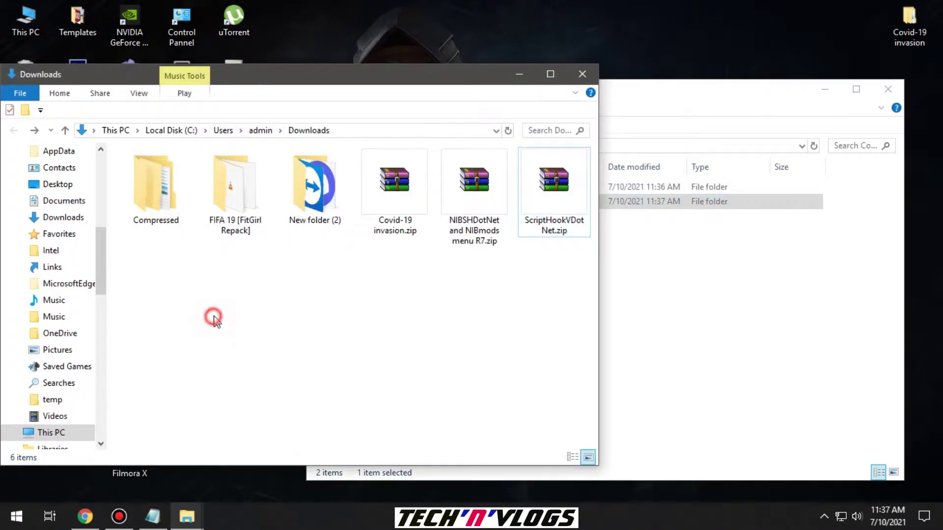
{"action": "right_click", "coordinate": [391, 191]}
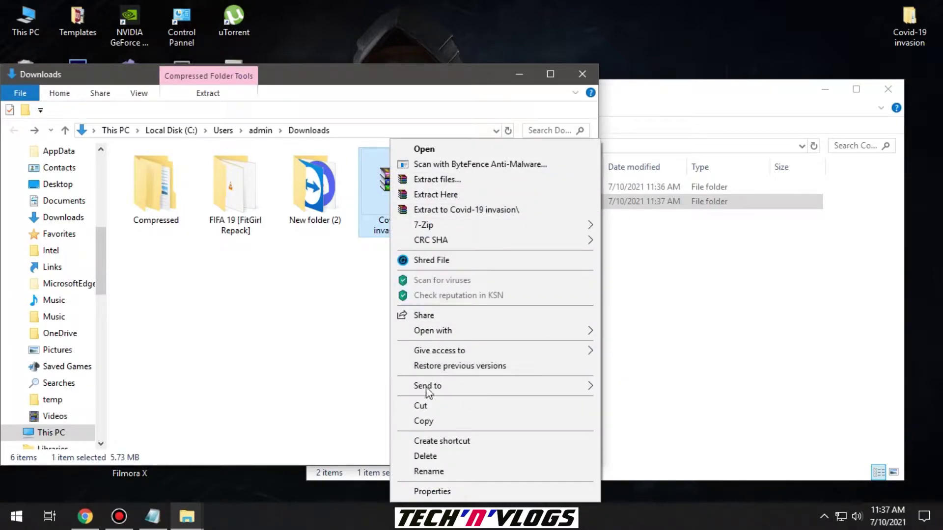
{"action": "left_click", "coordinate": [430, 473]}
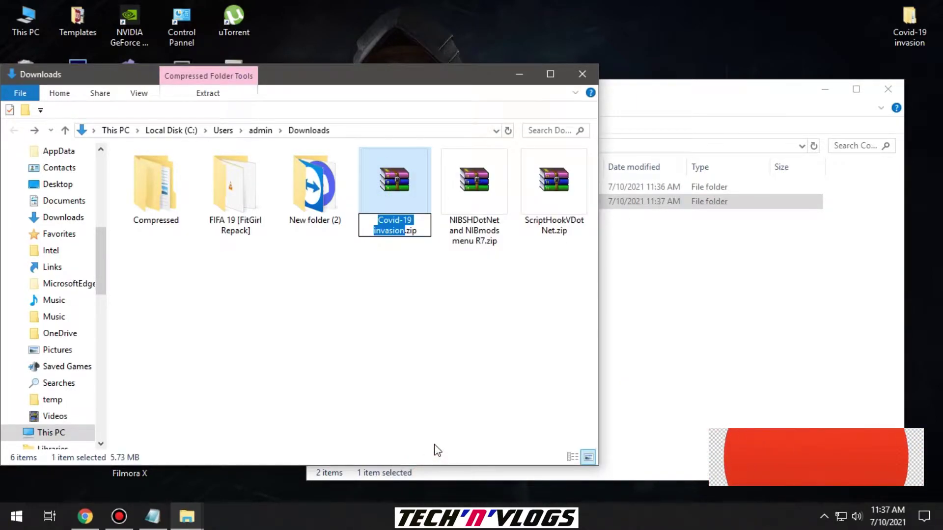
{"action": "left_click", "coordinate": [696, 342]}
{"action": "right_click", "coordinate": [565, 294]}
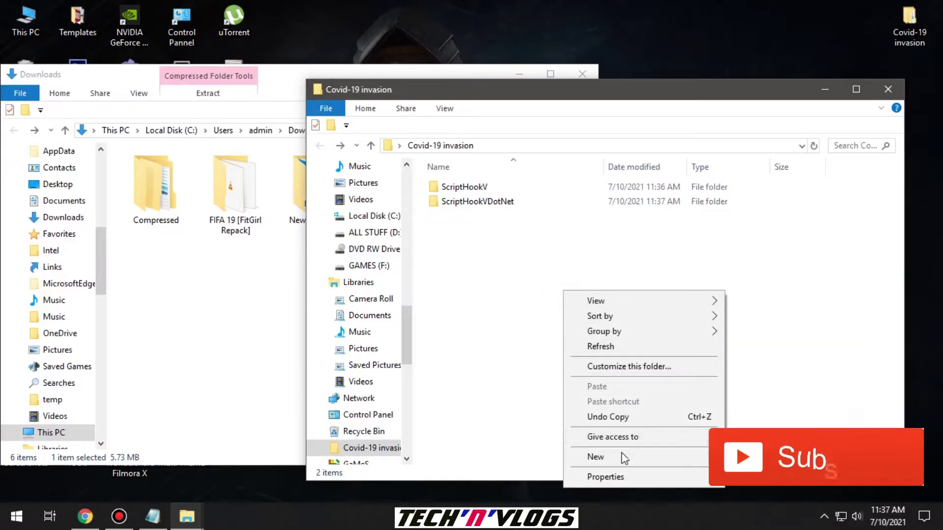
{"action": "mouse_move", "coordinate": [660, 459]}
{"action": "left_click", "coordinate": [759, 359]}
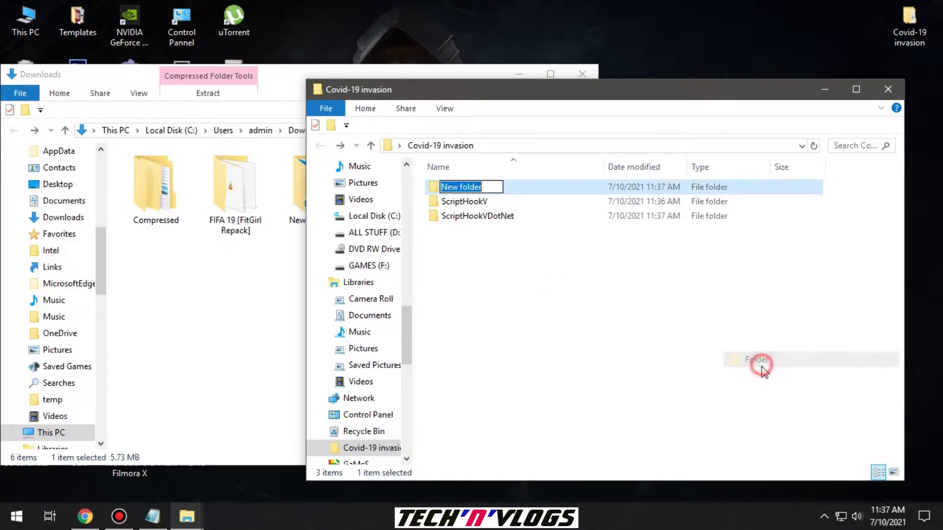
{"action": "left_click", "coordinate": [547, 354]}
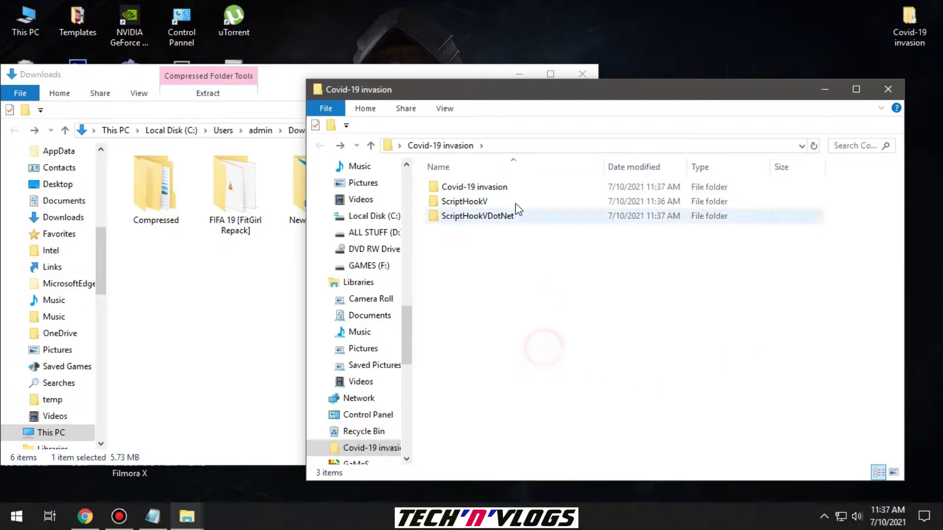
Open the inner Covid-19 invasion subfolder and open Covid-19 invasion.zip from Downloads in 7-Zip
{"action": "double_click", "coordinate": [489, 187]}
{"action": "left_click", "coordinate": [288, 72]}
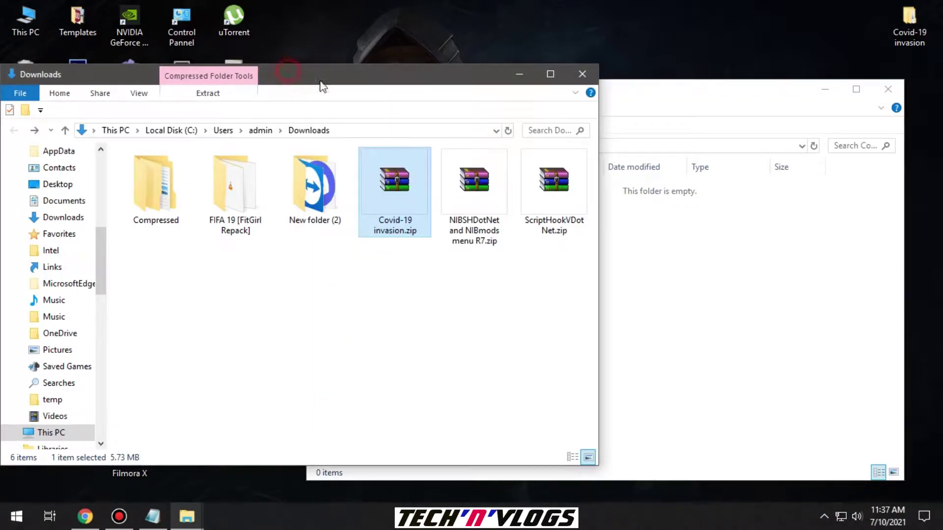
{"action": "right_click", "coordinate": [397, 216]}
{"action": "mouse_move", "coordinate": [414, 227]}
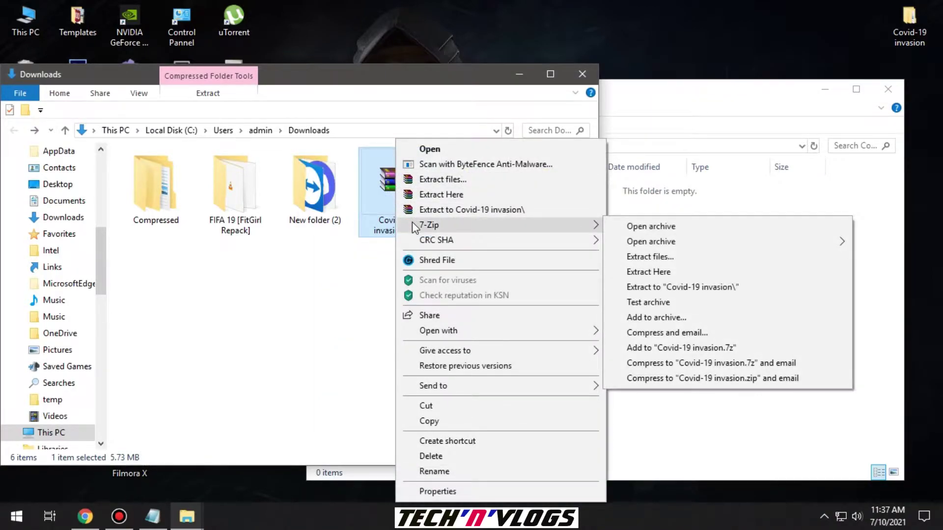
{"action": "left_click", "coordinate": [635, 226]}
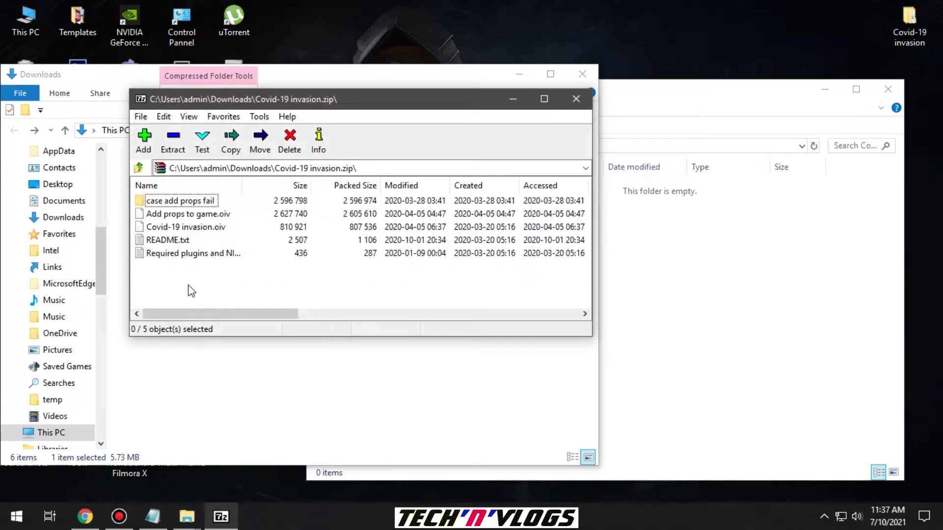
Extract all contents of Covid-19 invasion.zip into the inner Covid-19 invasion subfolder and close the archive
{"action": "key", "text": "ctrl+a"}
{"action": "left_click_drag", "start_coordinate": [162, 227], "coordinate": [721, 355]}
{"action": "left_click", "coordinate": [223, 275]}
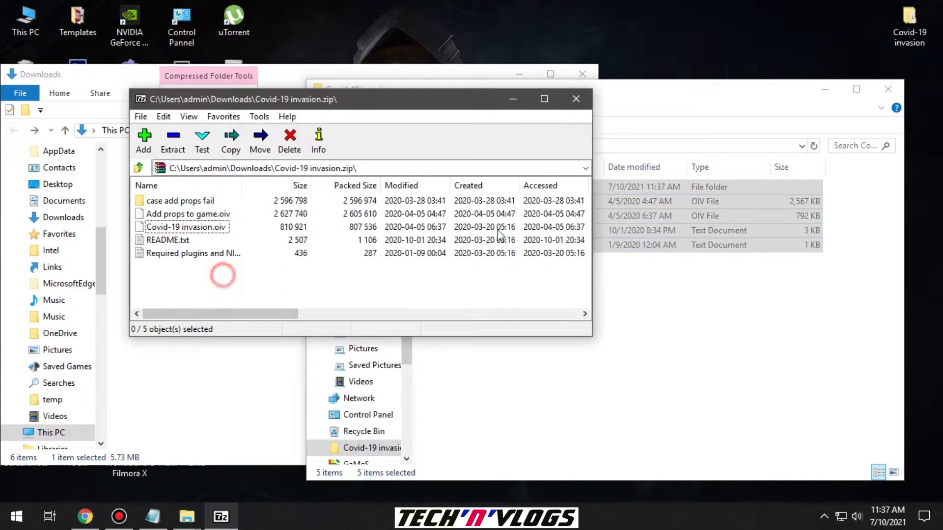
{"action": "left_click", "coordinate": [576, 99]}
Copy the "NIBmods menu" part of the file name of NIBSHDotNet and NIBmods menu R7.zip in Downloads
{"action": "left_click", "coordinate": [182, 362]}
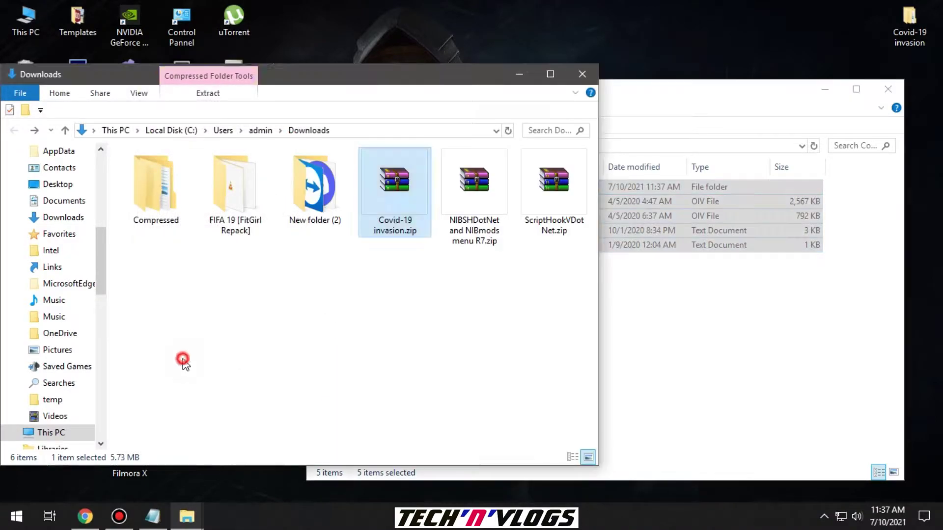
{"action": "right_click", "coordinate": [479, 211]}
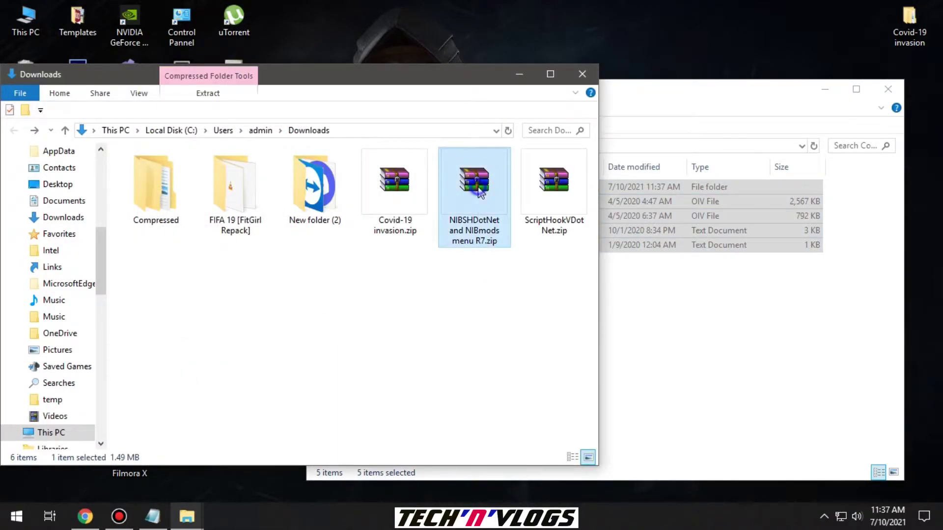
{"action": "left_click", "coordinate": [514, 472]}
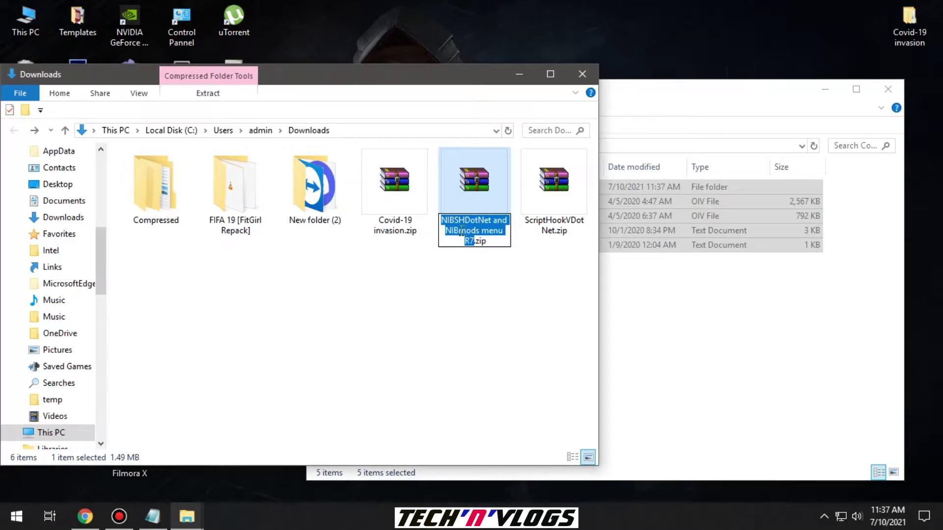
{"action": "left_click_drag", "start_coordinate": [445, 235], "coordinate": [498, 235]}
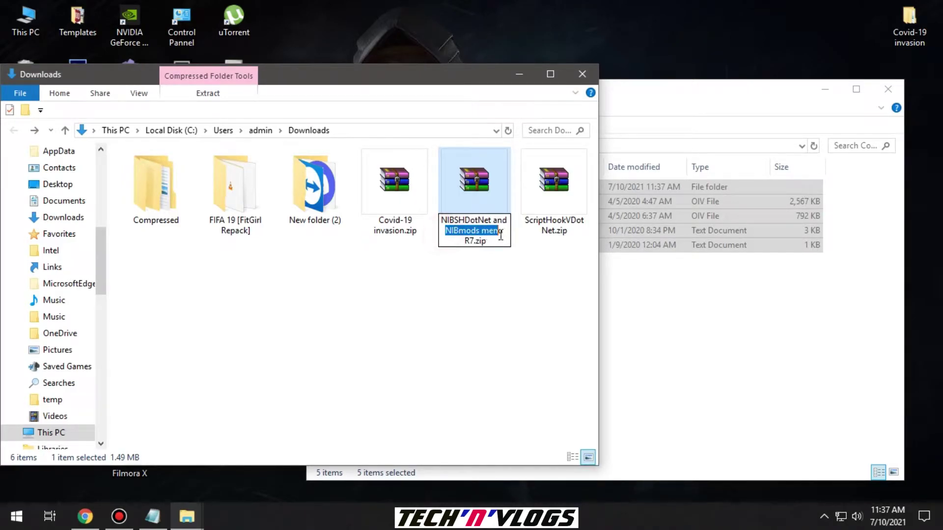
Return to the main Covid-19 invasion folder and create a subfolder named "NIBmods menu"
{"action": "left_click", "coordinate": [669, 310]}
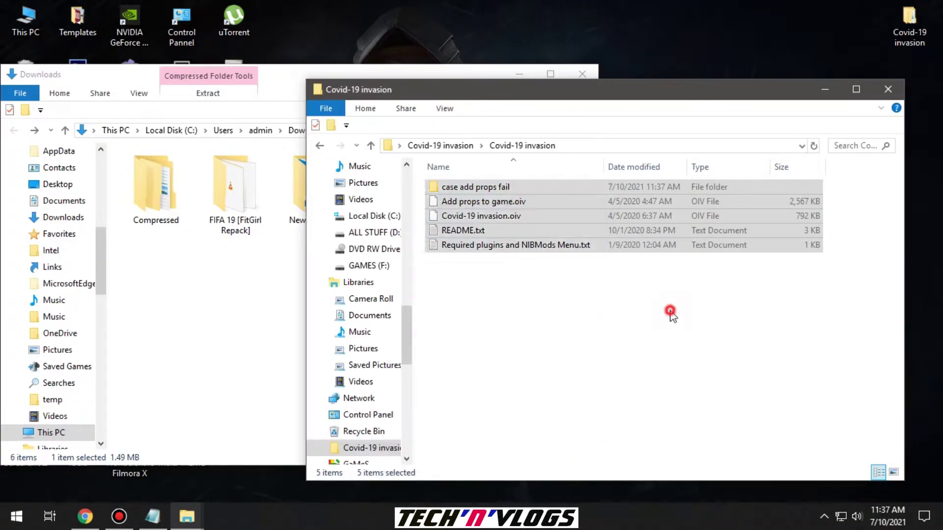
{"action": "right_click", "coordinate": [555, 311]}
{"action": "left_click", "coordinate": [321, 146]}
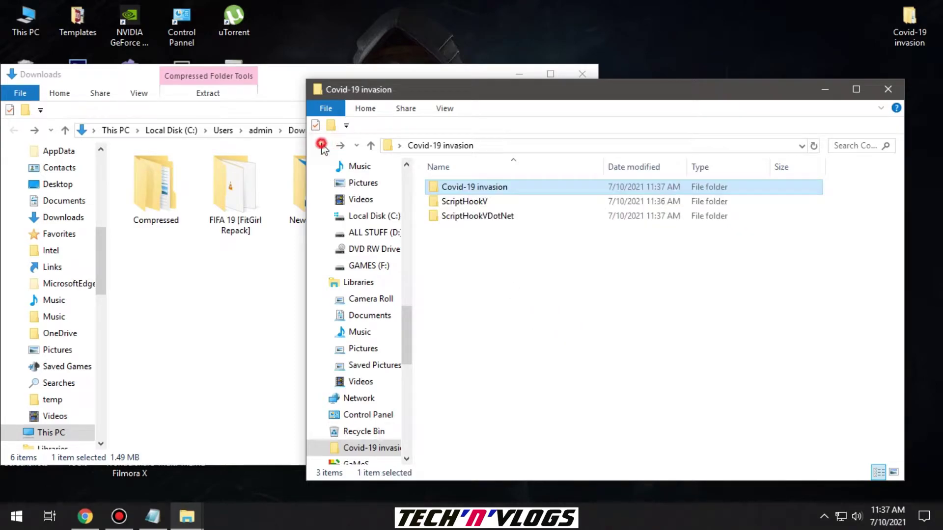
{"action": "right_click", "coordinate": [489, 290]}
{"action": "mouse_move", "coordinate": [531, 453]}
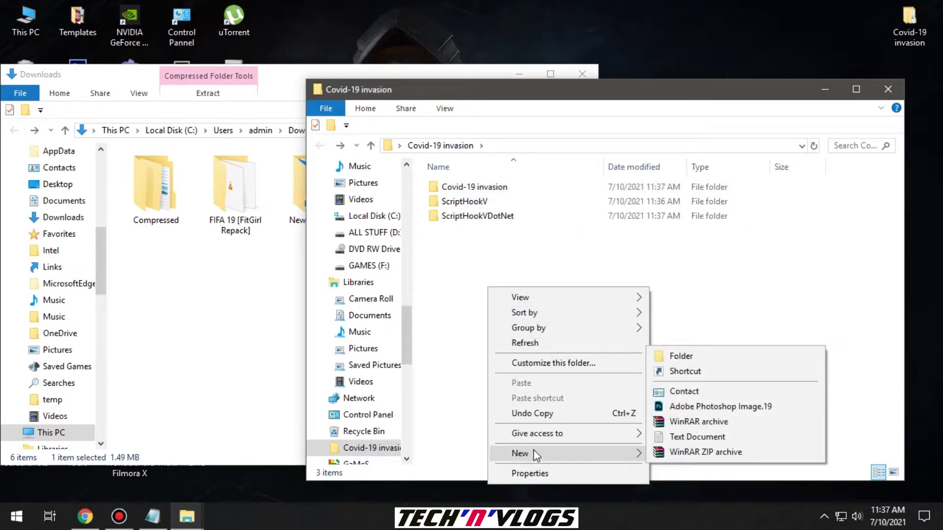
{"action": "left_click", "coordinate": [691, 364]}
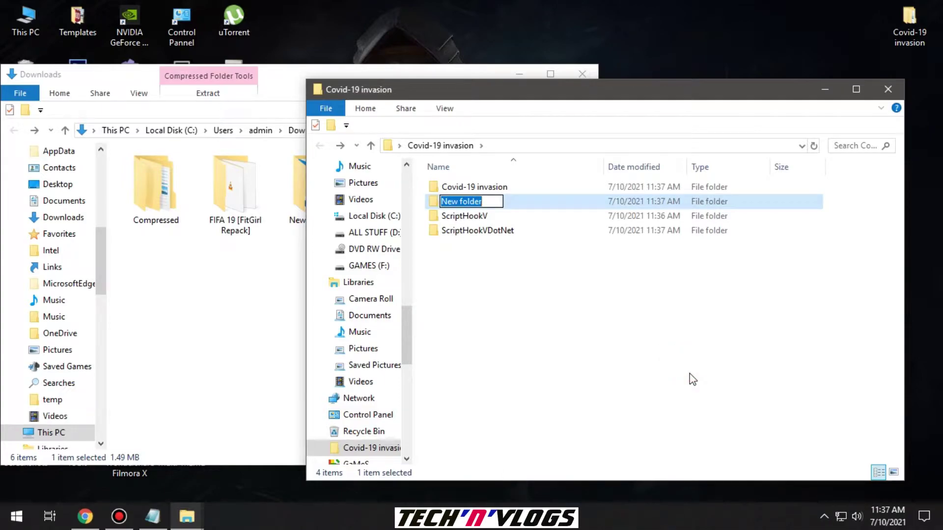
{"action": "left_click", "coordinate": [530, 347]}
Open the NIBmods menu folder and open NIBSHDotNet and NIBmods menu R7.zip from Downloads in 7-Zip
{"action": "left_click", "coordinate": [469, 203]}
{"action": "double_click", "coordinate": [474, 202]}
{"action": "left_click", "coordinate": [297, 85]}
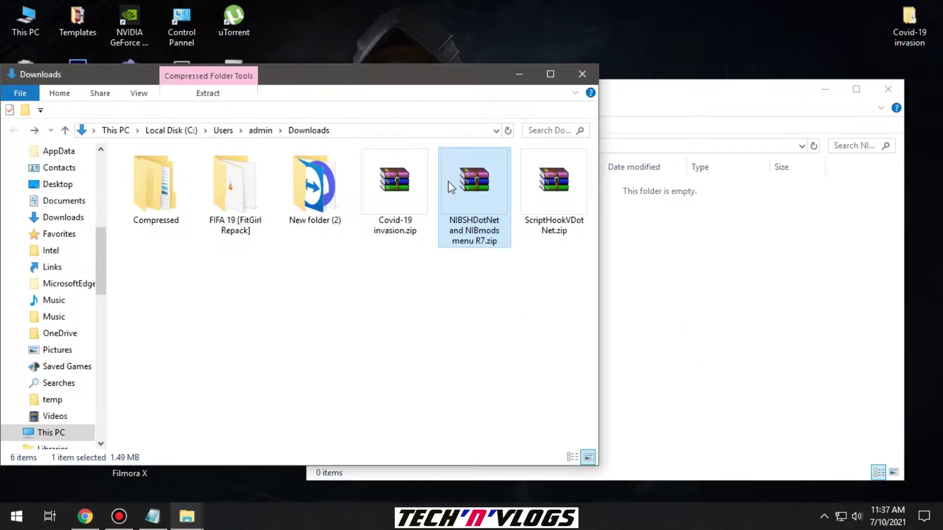
{"action": "right_click", "coordinate": [456, 186]}
{"action": "mouse_move", "coordinate": [491, 135]}
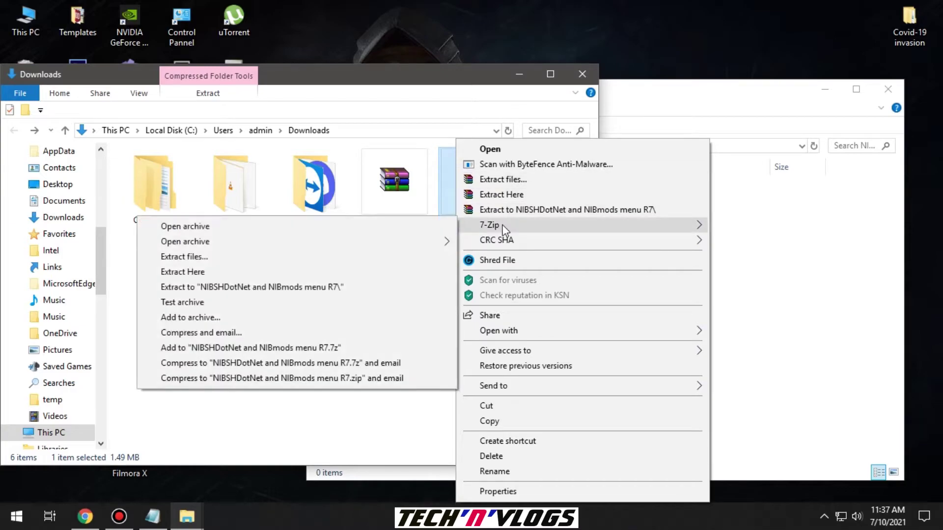
{"action": "left_click", "coordinate": [407, 229]}
Extract Setup package.oiv from the archive into the NIBmods menu folder and close the archive
{"action": "left_click", "coordinate": [156, 253]}
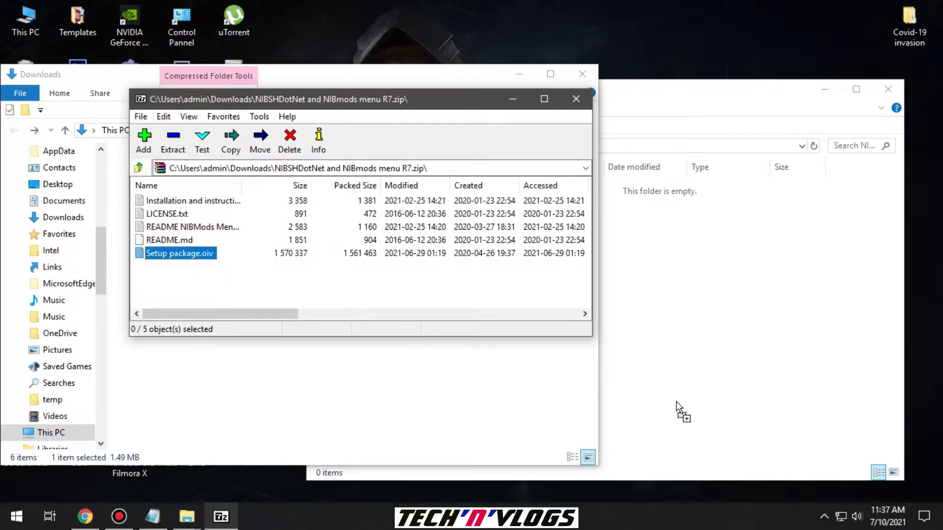
{"action": "left_click_drag", "start_coordinate": [614, 395], "coordinate": [723, 403]}
{"action": "left_click", "coordinate": [251, 289]}
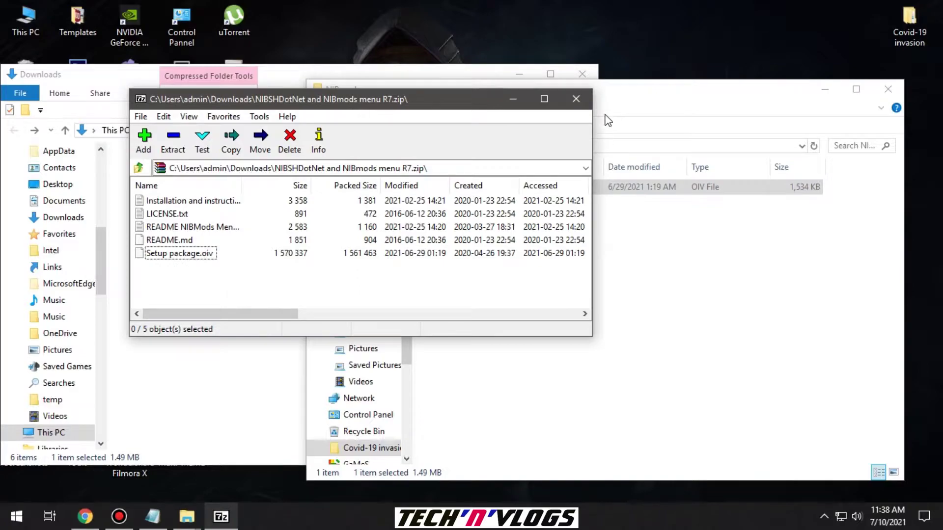
{"action": "left_click", "coordinate": [576, 99]}
Close the Downloads window, then return to the main Covid-19 invasion folder and move its window clear of the desktop icons
{"action": "left_click", "coordinate": [573, 68]}
{"action": "left_click", "coordinate": [583, 74]}
{"action": "left_click_drag", "start_coordinate": [604, 97], "coordinate": [835, 26]}
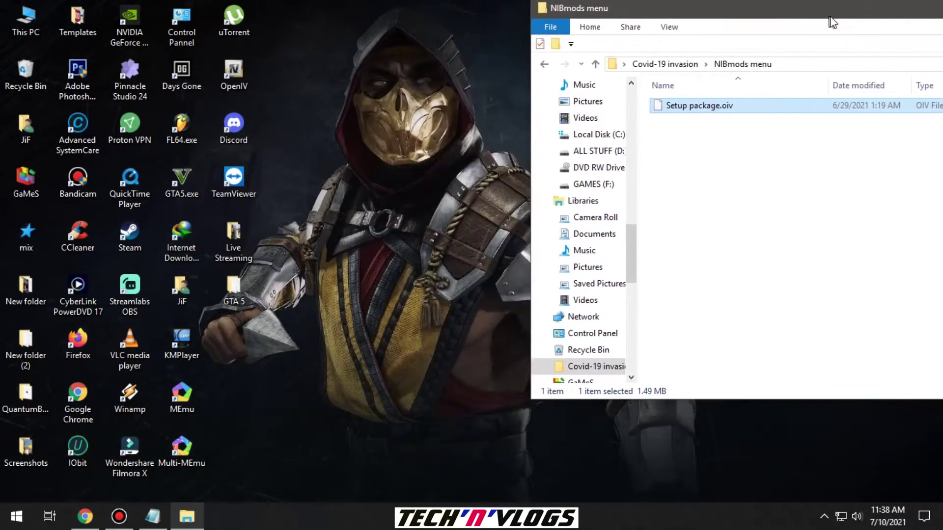
{"action": "left_click", "coordinate": [548, 69]}
{"action": "left_click_drag", "start_coordinate": [729, 14], "coordinate": [749, 16]}
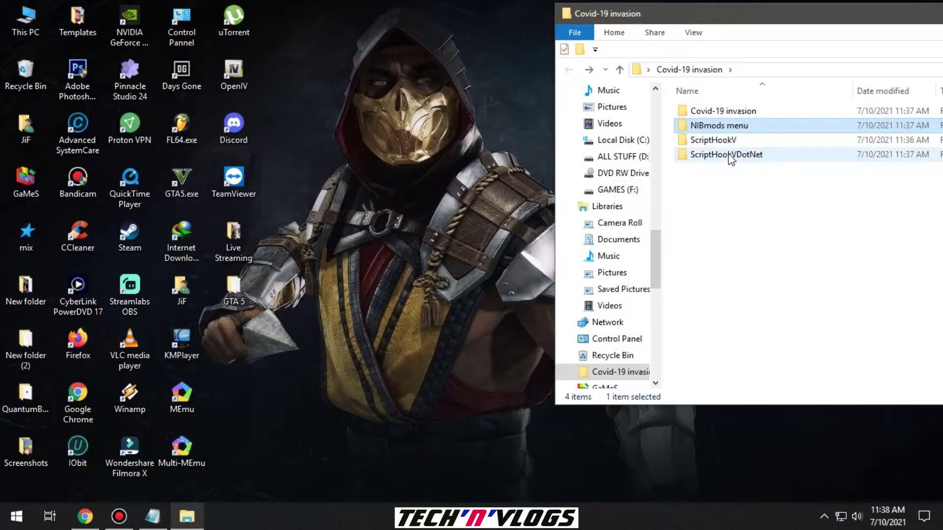
Open the Grand Theft Auto V game folder from the file location of the desktop GTA5.exe shortcut
{"action": "left_click", "coordinate": [729, 141]}
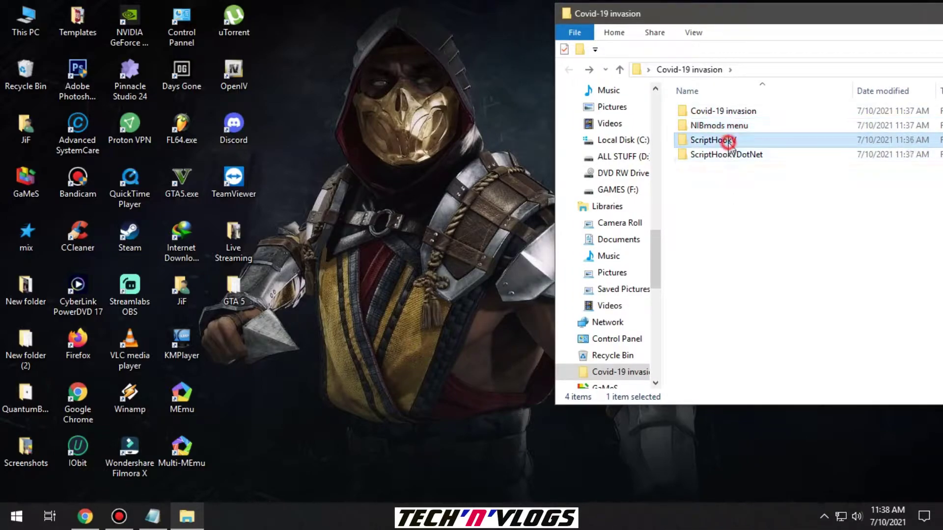
{"action": "right_click", "coordinate": [175, 189]}
{"action": "right_click", "coordinate": [191, 181]}
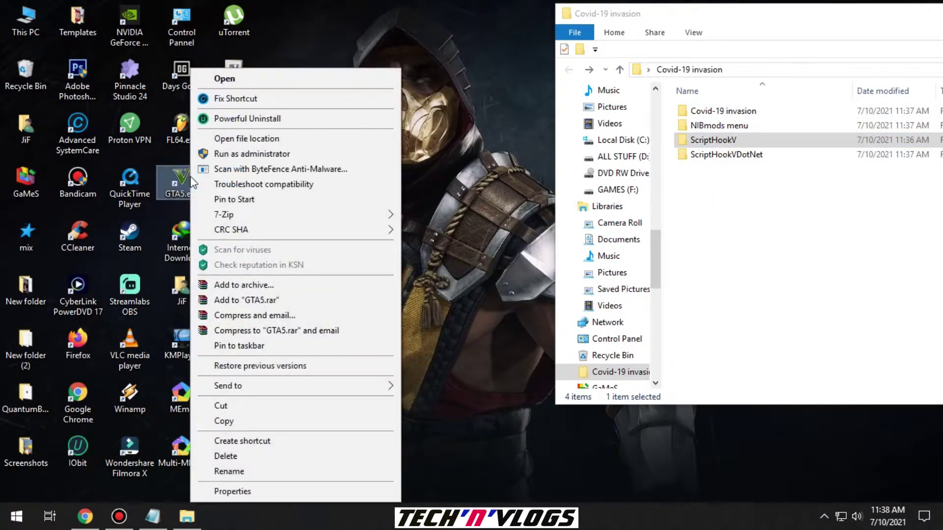
{"action": "left_click", "coordinate": [232, 140]}
{"action": "scroll", "coordinate": [350, 234], "scroll_direction": "down", "scroll_amount": 8}
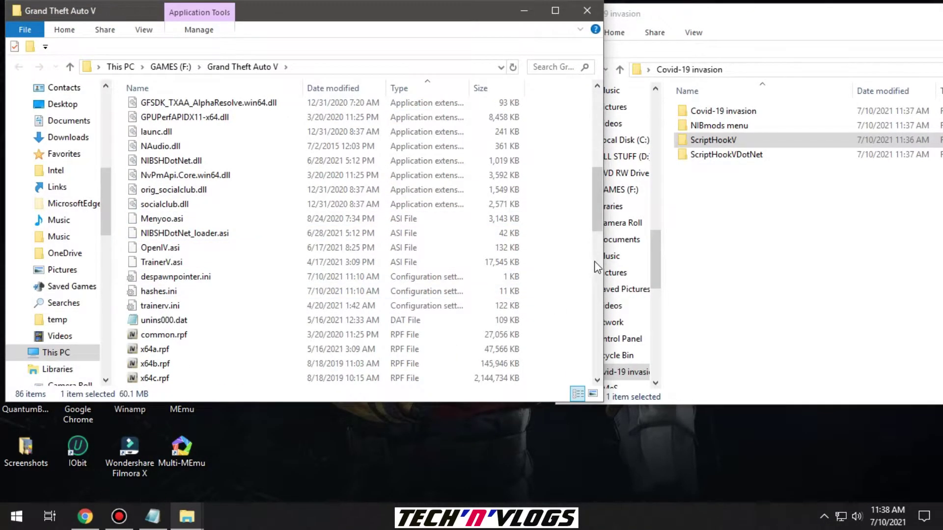
Copy all files from the ScriptHookV folder into the Grand Theft Auto V folder and move the game folder's window clear of the source window
{"action": "left_click", "coordinate": [754, 242]}
{"action": "double_click", "coordinate": [738, 140]}
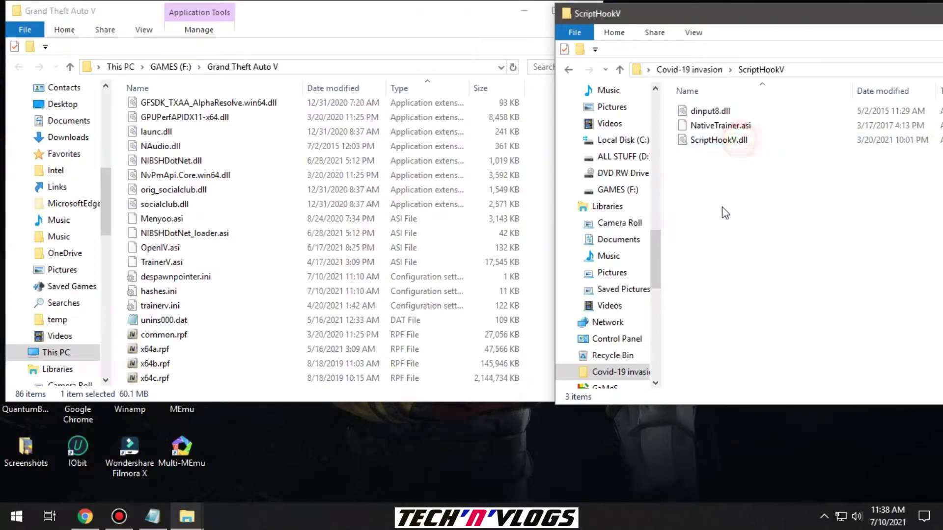
{"action": "key", "text": "ctrl+a"}
{"action": "left_click_drag", "start_coordinate": [715, 142], "coordinate": [544, 280]}
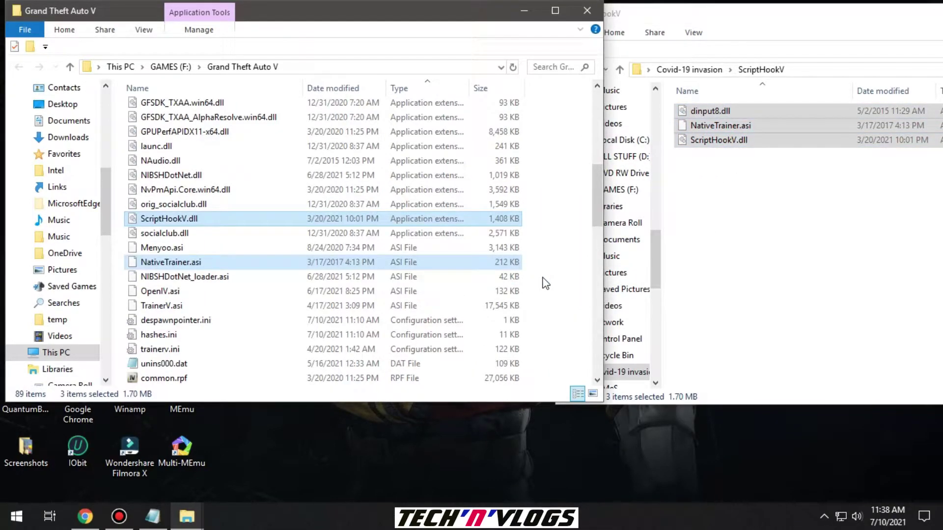
{"action": "left_click", "coordinate": [550, 278]}
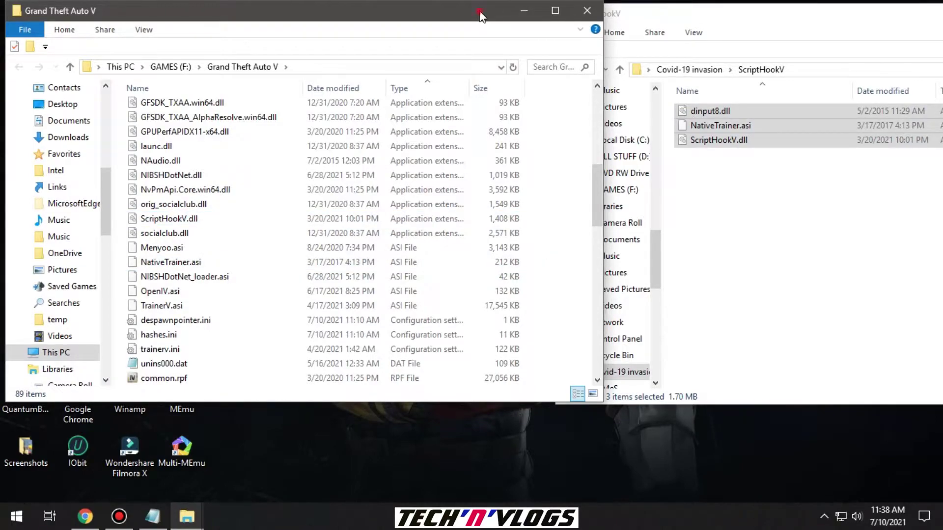
{"action": "left_click_drag", "start_coordinate": [480, 15], "coordinate": [401, 23]}
{"action": "left_click", "coordinate": [808, 229]}
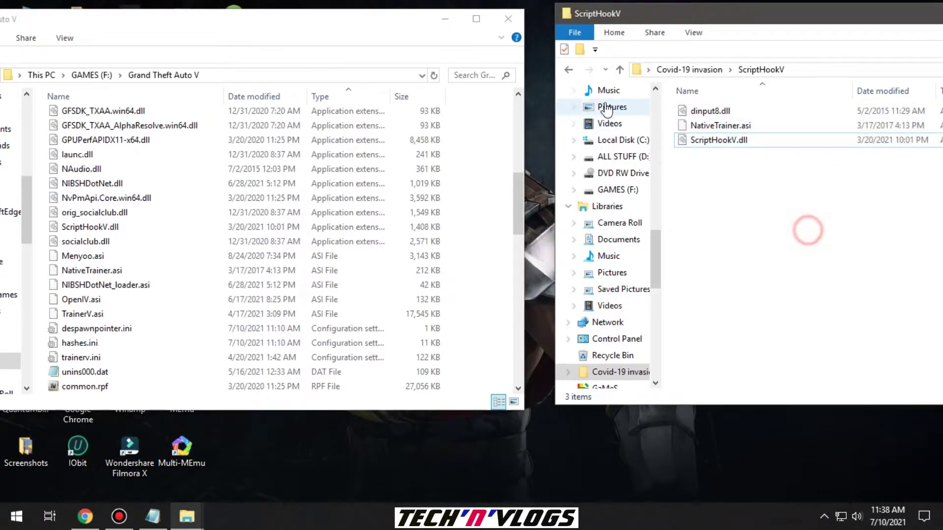
Copy all files from the ScriptHookVDotNet folder into the Grand Theft Auto V folder, then close the game folder window
{"action": "left_click", "coordinate": [569, 71]}
{"action": "double_click", "coordinate": [722, 154]}
{"action": "left_click_drag", "start_coordinate": [711, 249], "coordinate": [493, 332]}
{"action": "left_click", "coordinate": [493, 332]}
{"action": "left_click", "coordinate": [783, 294]}
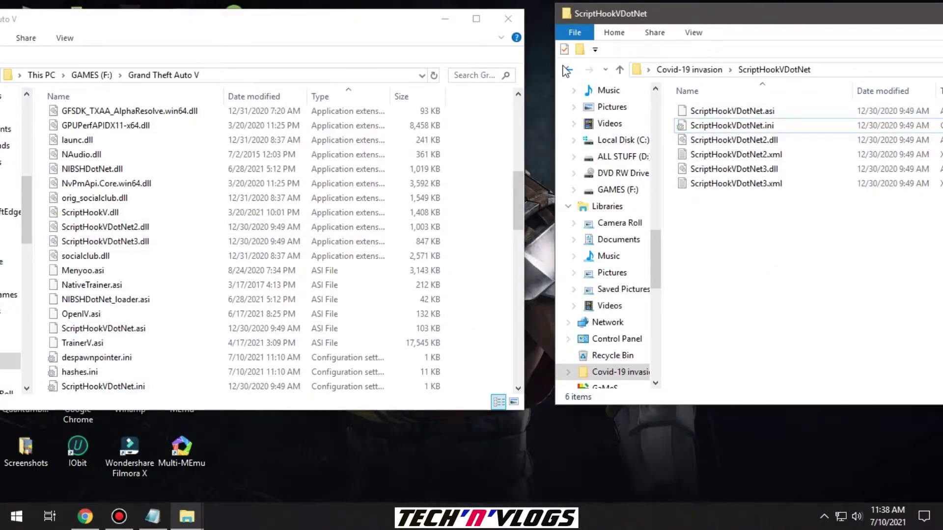
{"action": "left_click", "coordinate": [568, 70]}
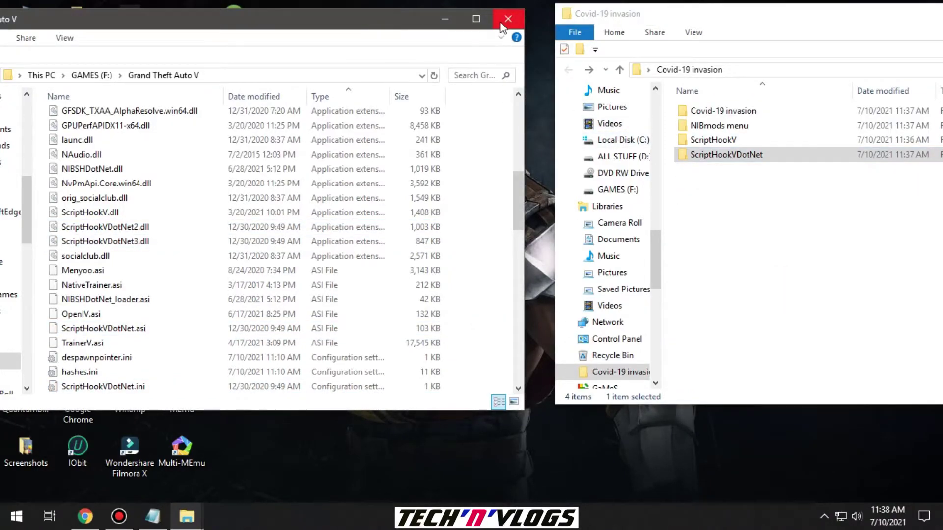
{"action": "left_click", "coordinate": [501, 22]}
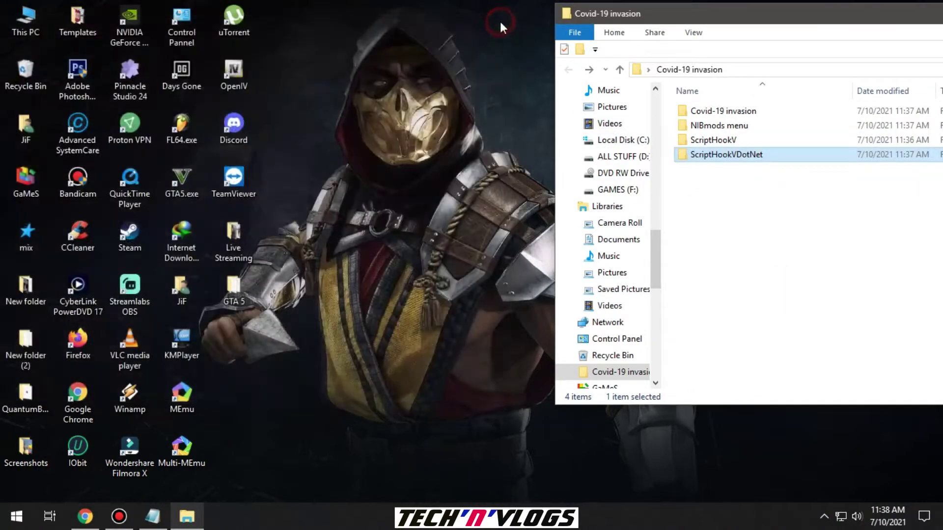
Launch OpenIV from the desktop and close the Covid-19 invasion folder window
{"action": "left_click", "coordinate": [243, 85]}
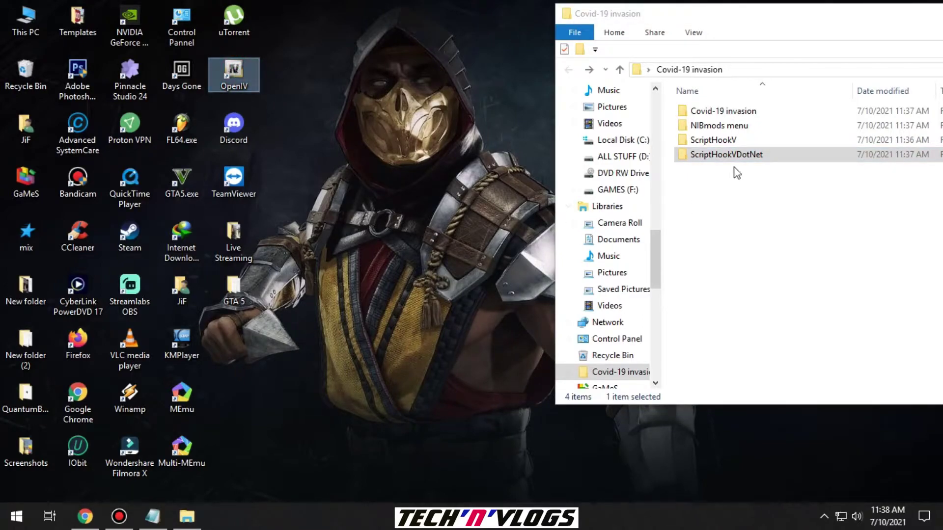
{"action": "double_click", "coordinate": [792, 9]}
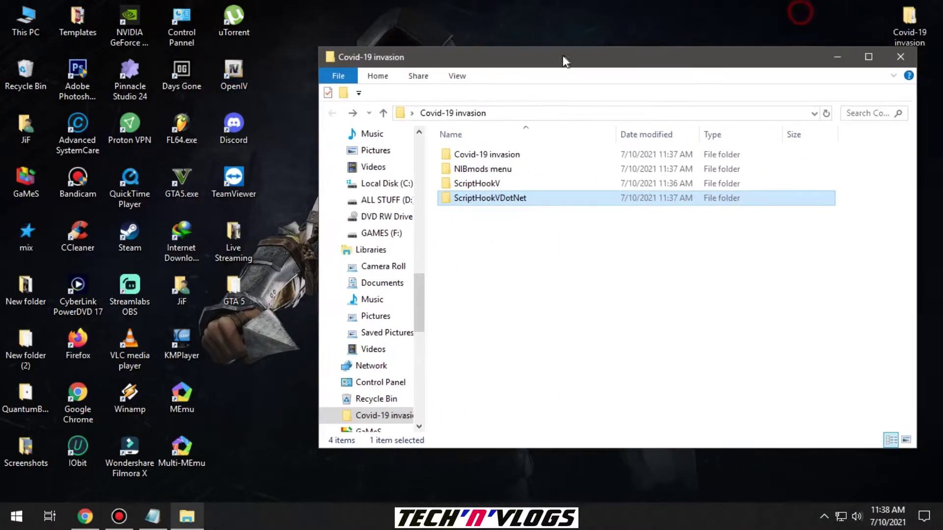
{"action": "left_click", "coordinate": [906, 60]}
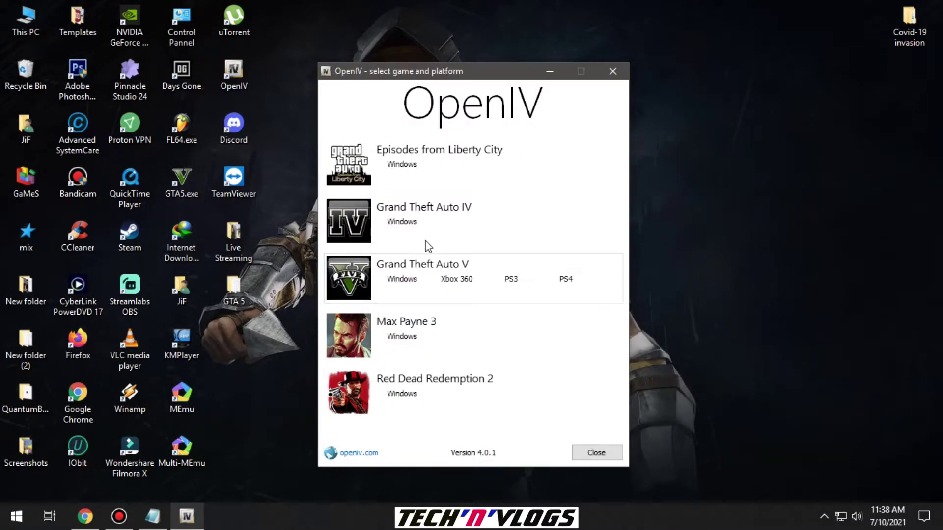
Load the Windows version of Grand Theft Auto V in OpenIV and enable edit mode
{"action": "left_click", "coordinate": [364, 281]}
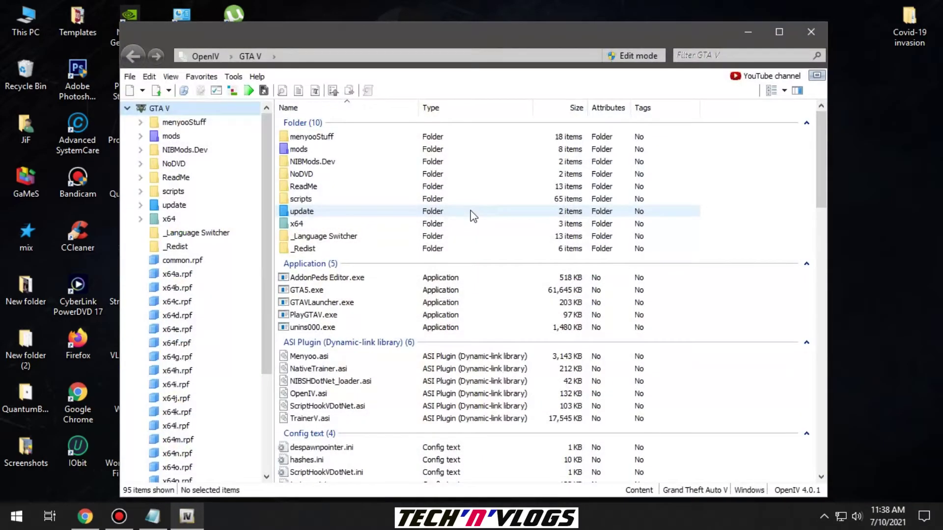
{"action": "left_click", "coordinate": [624, 56]}
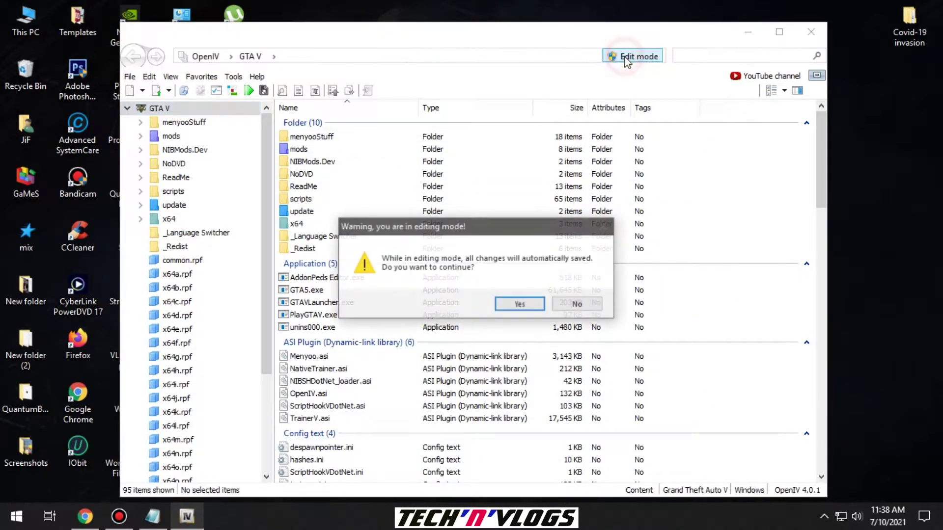
{"action": "left_click", "coordinate": [521, 305]}
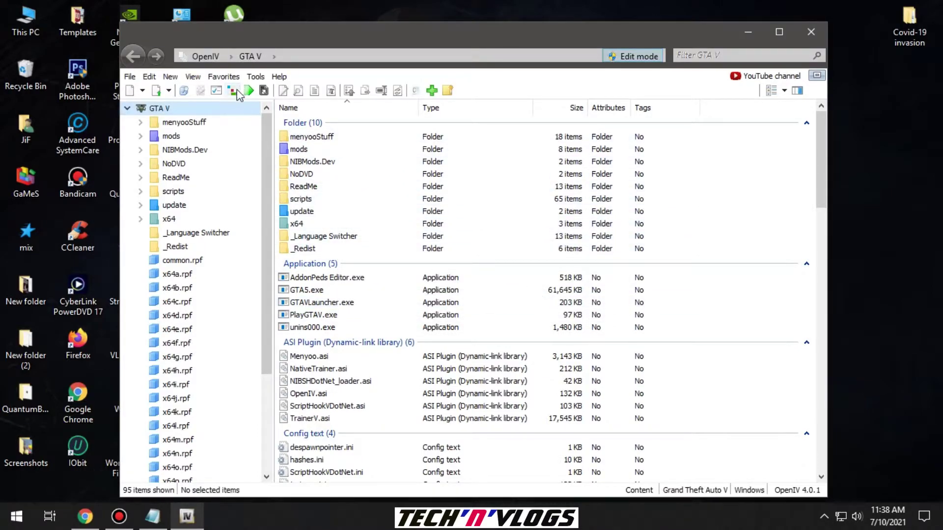
Open Setup package.oiv from the NIBmods menu subfolder of the desktop Covid-19 invasion folder in the package installer
{"action": "left_click", "coordinate": [235, 90]}
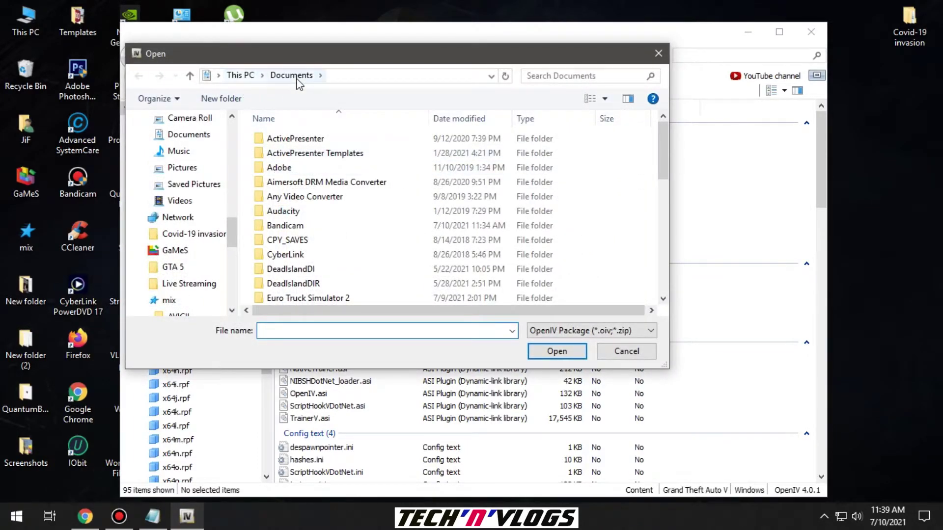
{"action": "scroll", "coordinate": [175, 151], "scroll_direction": "up", "scroll_amount": 1}
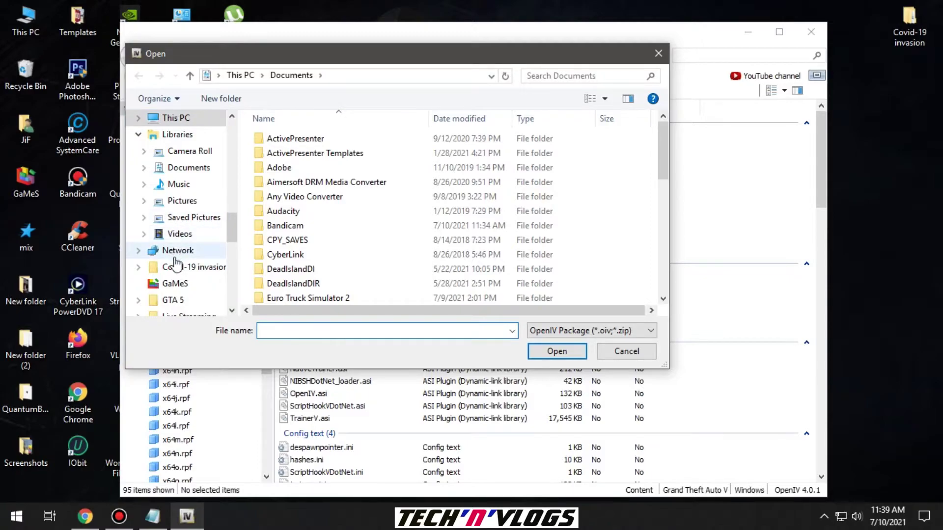
{"action": "scroll", "coordinate": [182, 197], "scroll_direction": "down", "scroll_amount": 3}
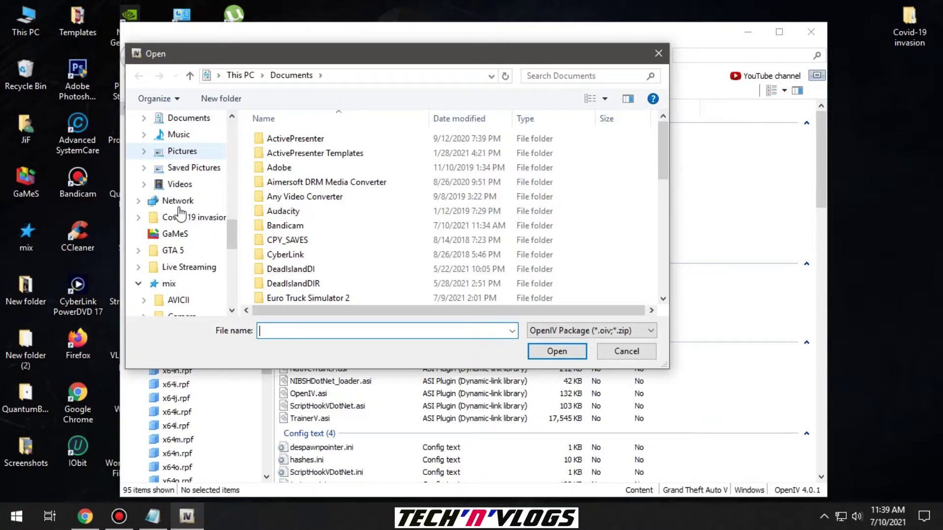
{"action": "scroll", "coordinate": [180, 209], "scroll_direction": "up", "scroll_amount": 10}
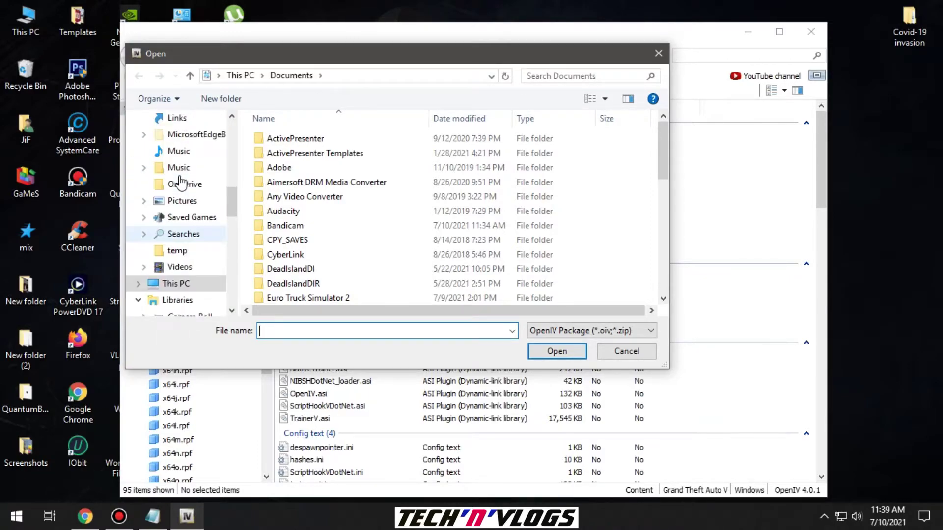
{"action": "left_click", "coordinate": [192, 137]}
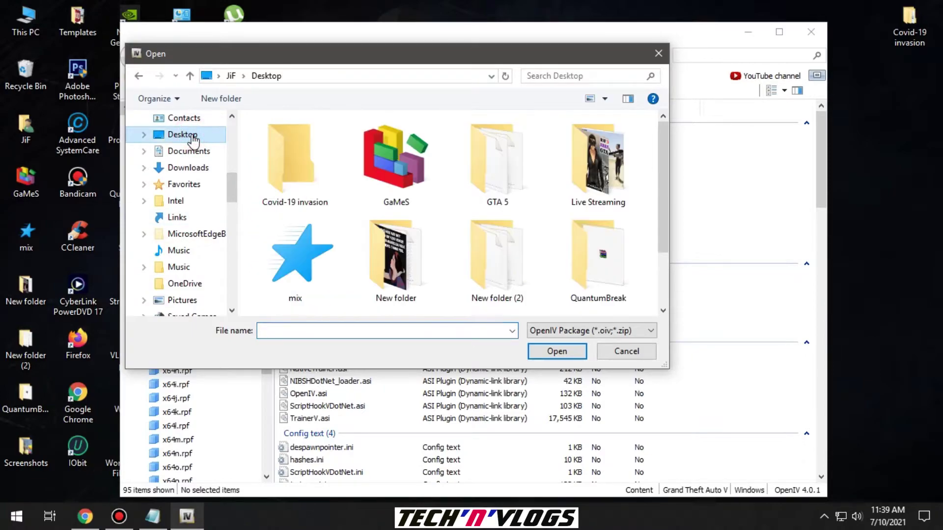
{"action": "left_click", "coordinate": [304, 180]}
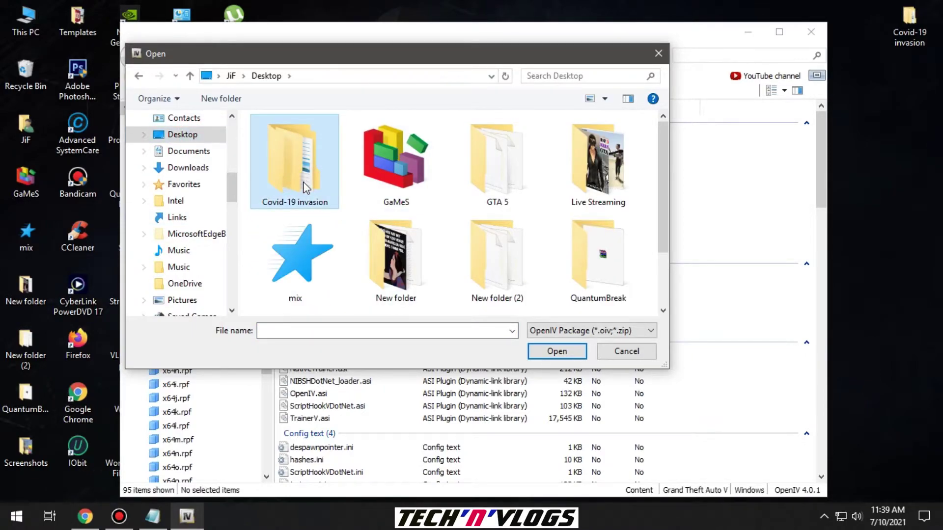
{"action": "double_click", "coordinate": [304, 172]}
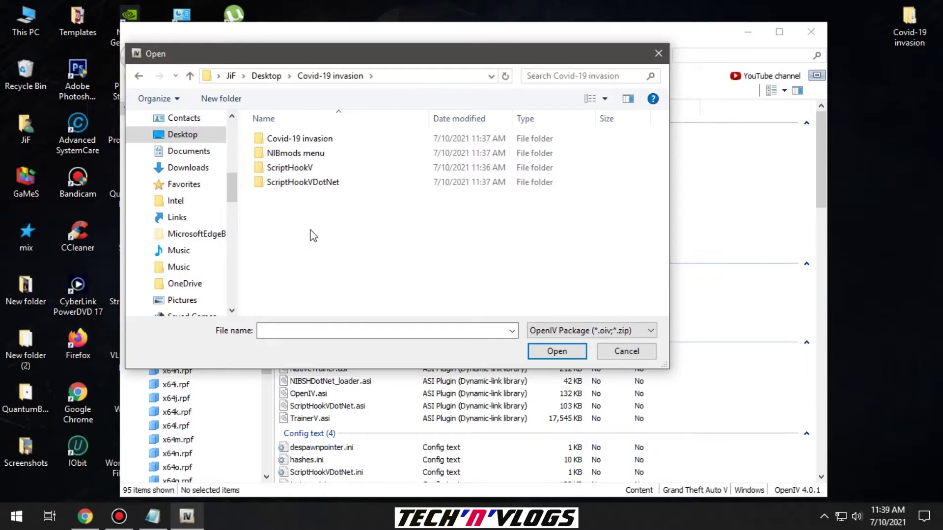
{"action": "double_click", "coordinate": [297, 154]}
{"action": "left_click", "coordinate": [297, 142]}
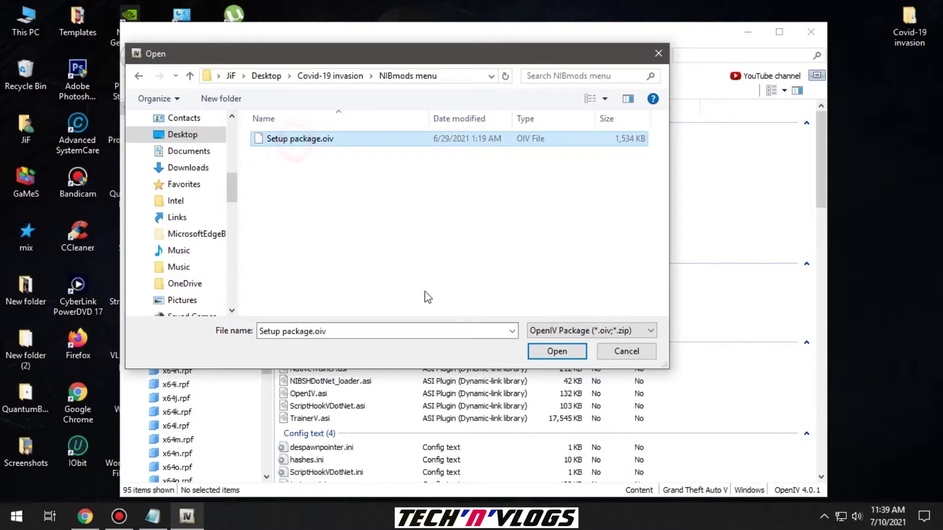
{"action": "left_click", "coordinate": [542, 352]}
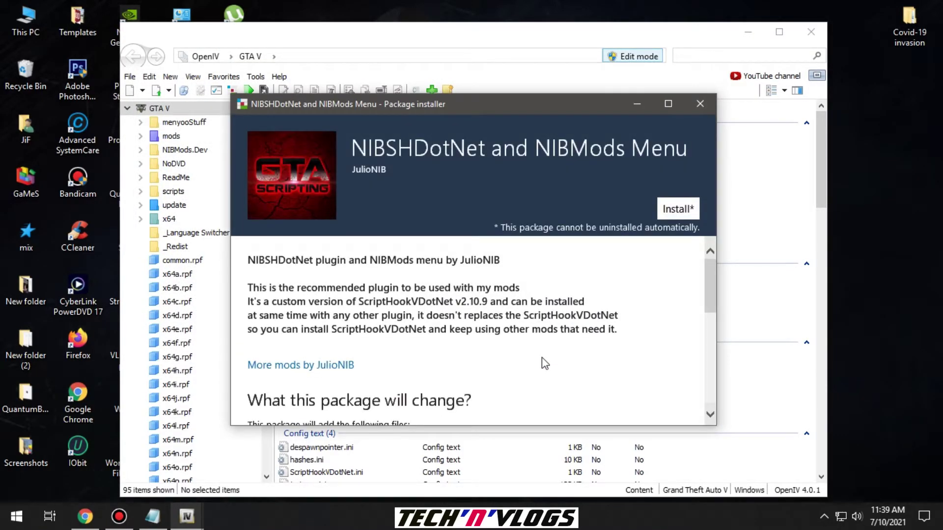
Install the NIBSHDotNet and NIBMods Menu package into the game folder and close the installer
{"action": "left_click", "coordinate": [678, 210]}
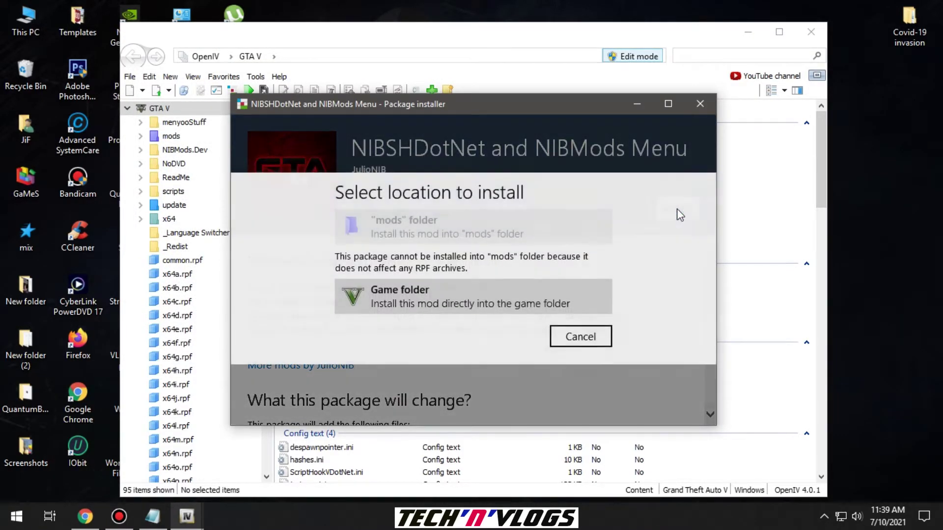
{"action": "left_click", "coordinate": [401, 295]}
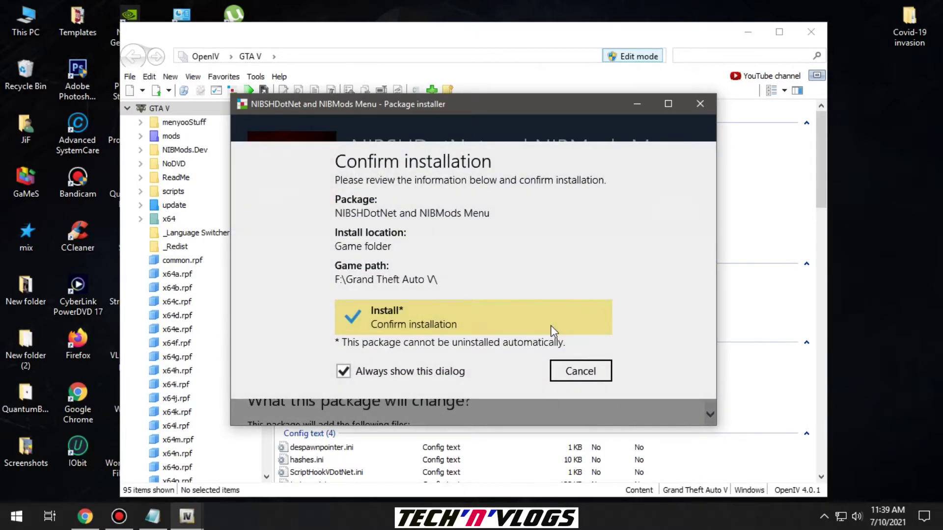
{"action": "left_click", "coordinate": [383, 318]}
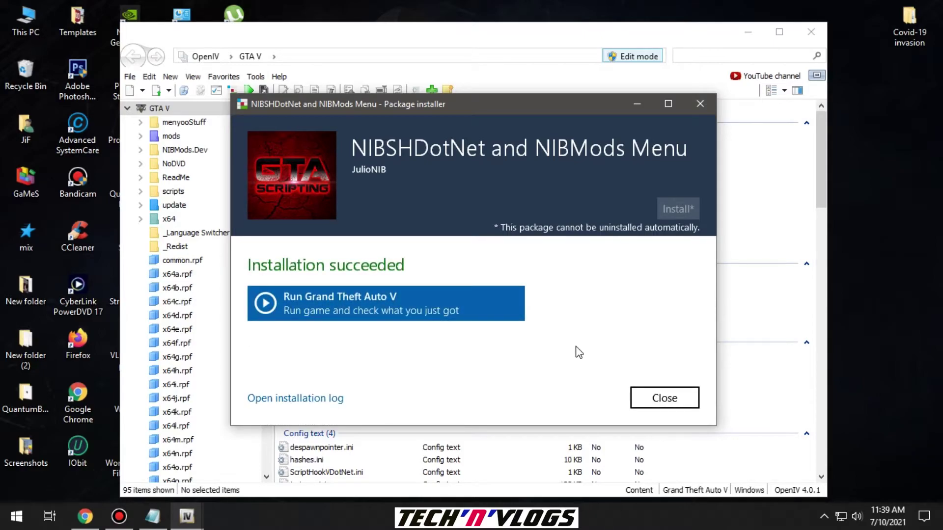
{"action": "left_click", "coordinate": [678, 404]}
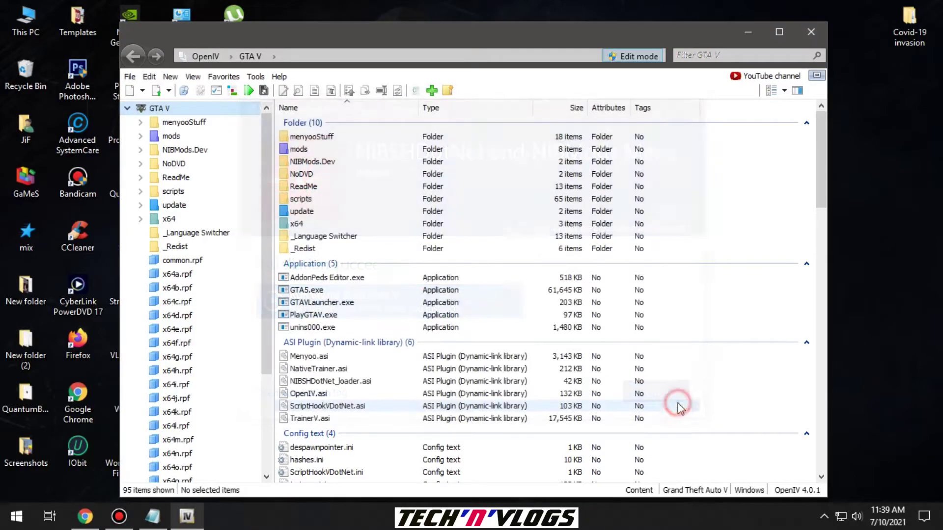
Open Covid-19 invasion.oiv from the inner Covid-19 invasion subfolder in the package installer
{"action": "left_click", "coordinate": [233, 95]}
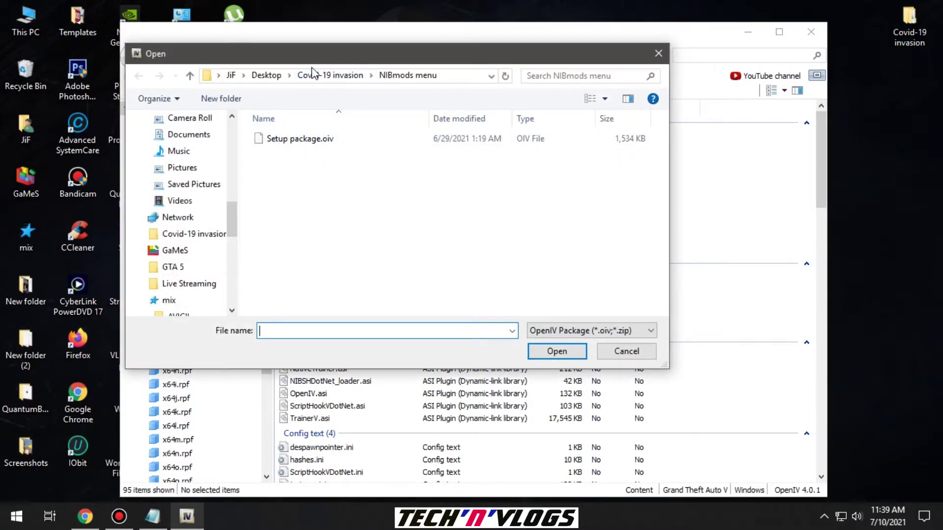
{"action": "left_click", "coordinate": [317, 76]}
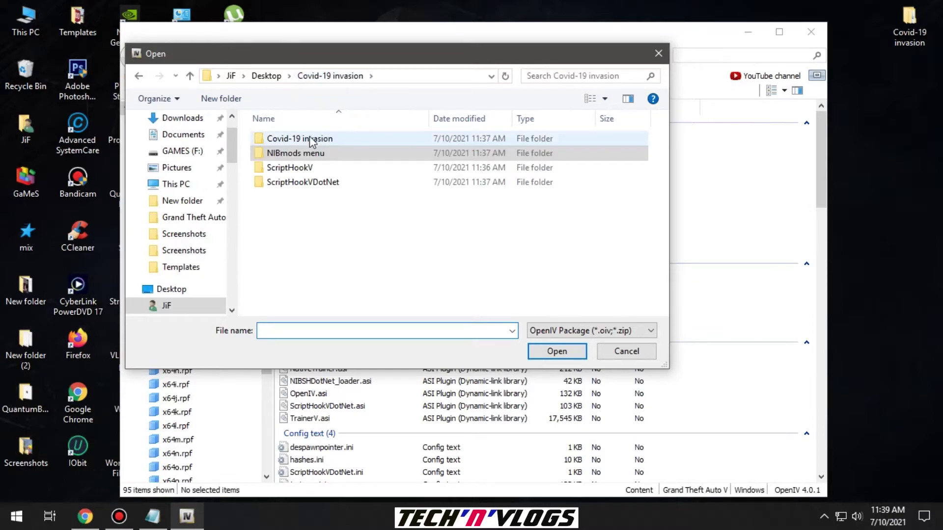
{"action": "left_click", "coordinate": [307, 142]}
{"action": "double_click", "coordinate": [307, 142]}
{"action": "left_click", "coordinate": [322, 168]}
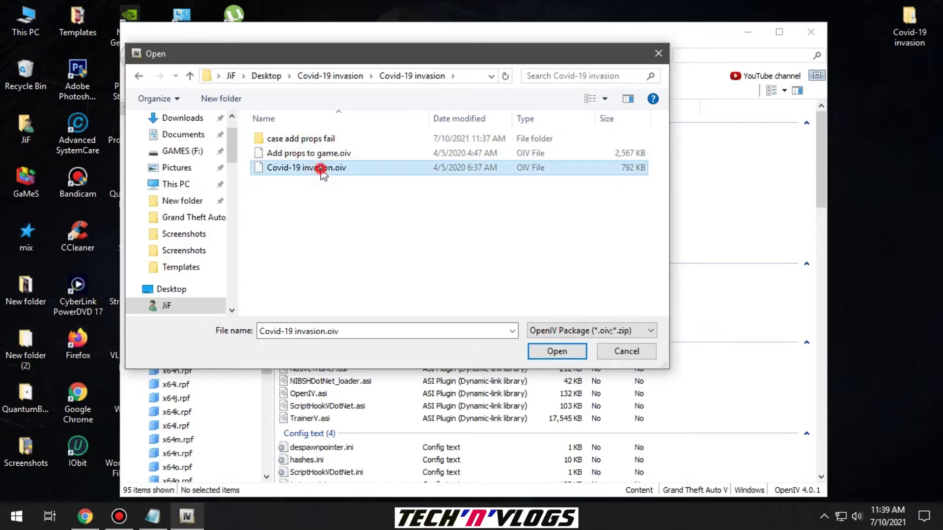
{"action": "left_click", "coordinate": [544, 352]}
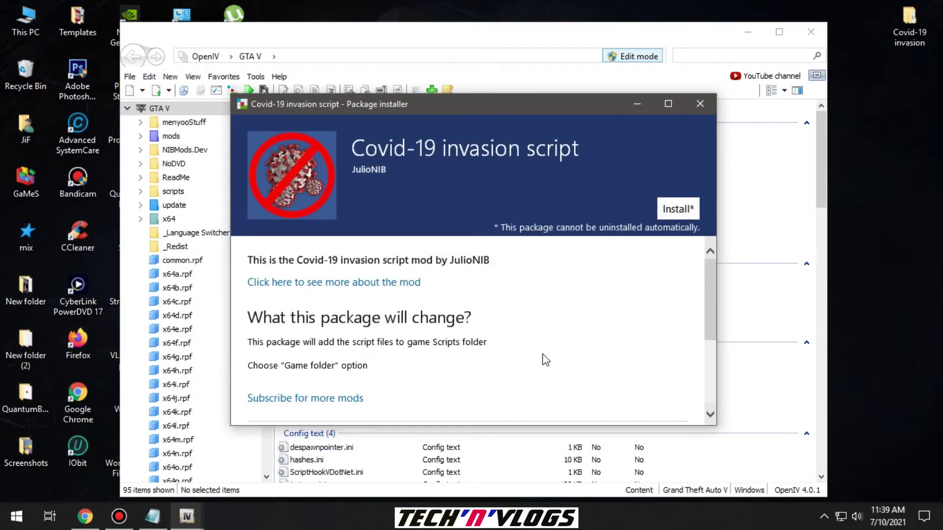
Install the Covid-19 invasion script package into the game folder, confirm the installation and close the installer
{"action": "left_click", "coordinate": [674, 211]}
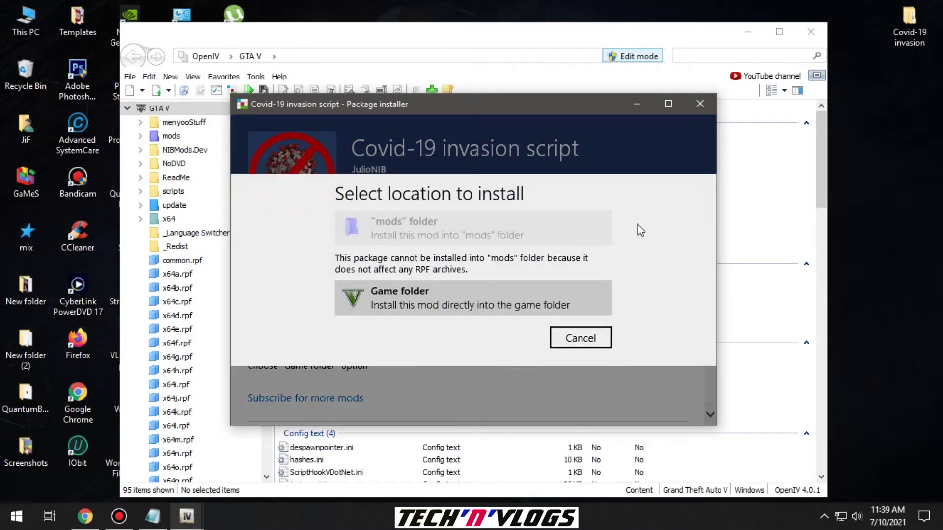
{"action": "left_click", "coordinate": [408, 306]}
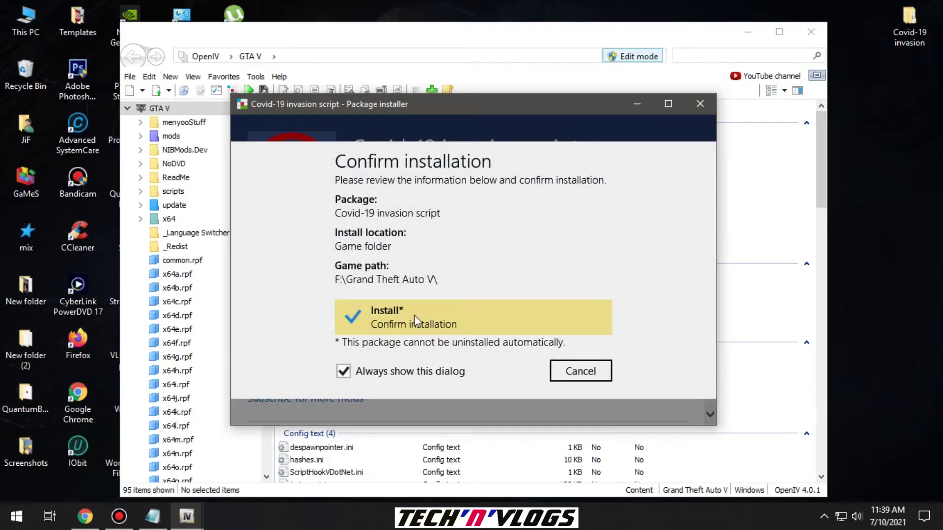
{"action": "left_click", "coordinate": [414, 315]}
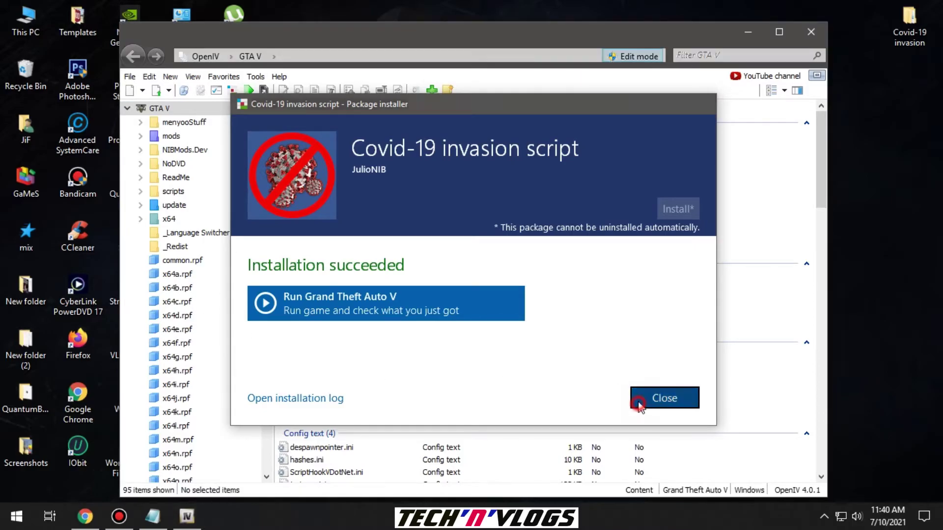
{"action": "left_click", "coordinate": [636, 406]}
Open Add props to game.oiv from the inner Covid-19 invasion folder in the package installer
{"action": "left_click", "coordinate": [248, 91]}
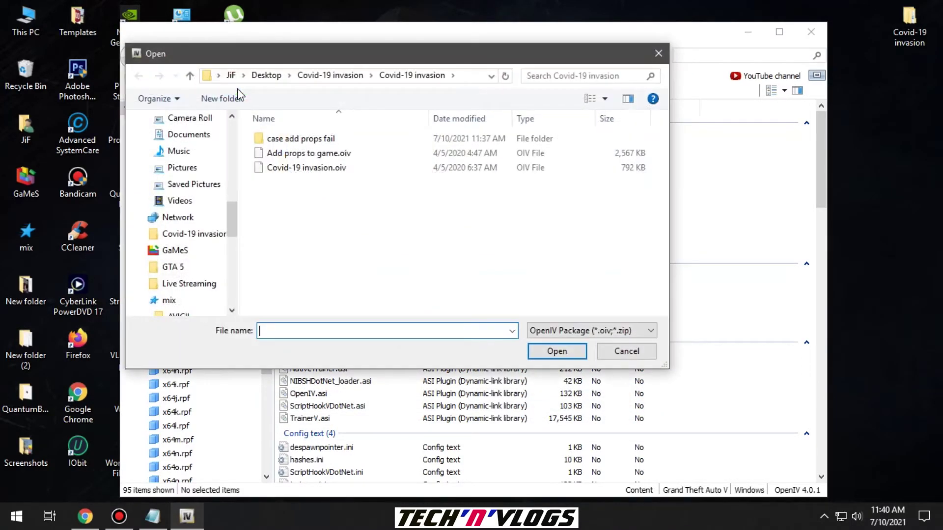
{"action": "left_click", "coordinate": [336, 153]}
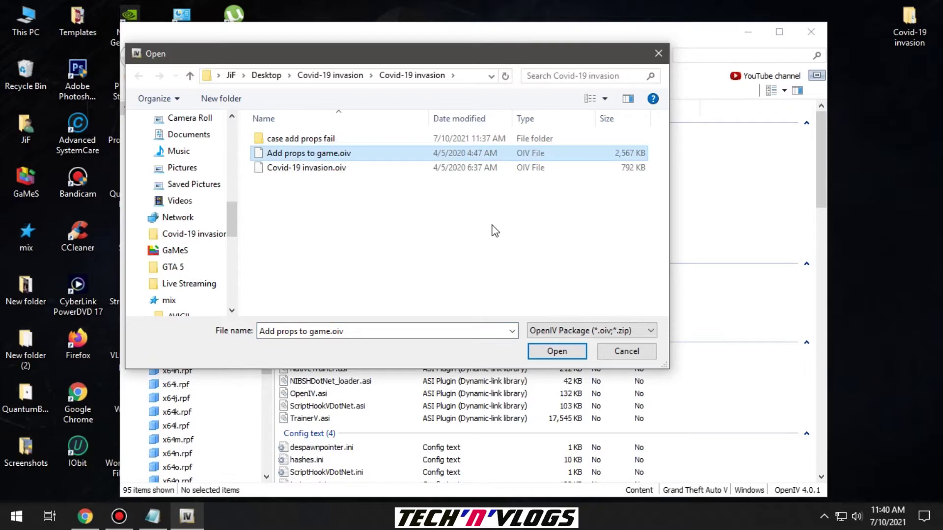
{"action": "left_click", "coordinate": [550, 350]}
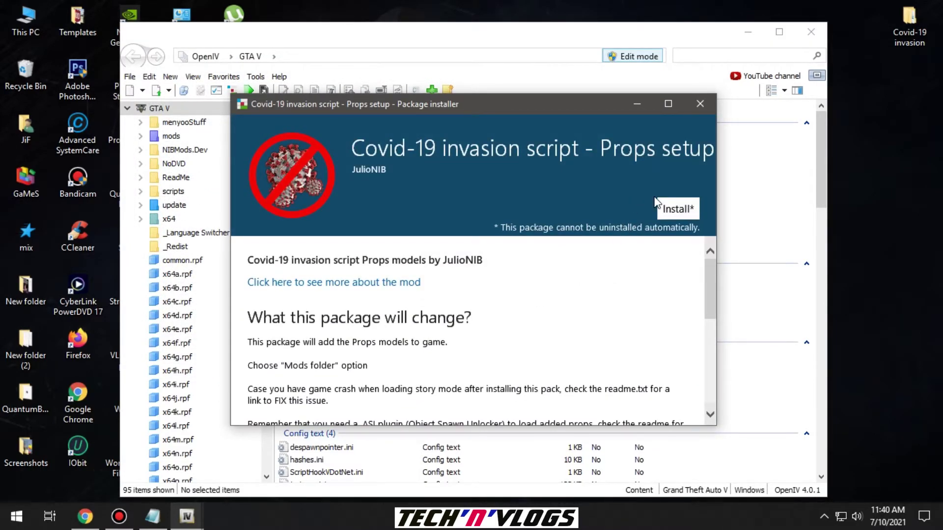
Install the Covid-19 invasion script Props setup package into the "mods" folder and close the installer
{"action": "left_click", "coordinate": [668, 208]}
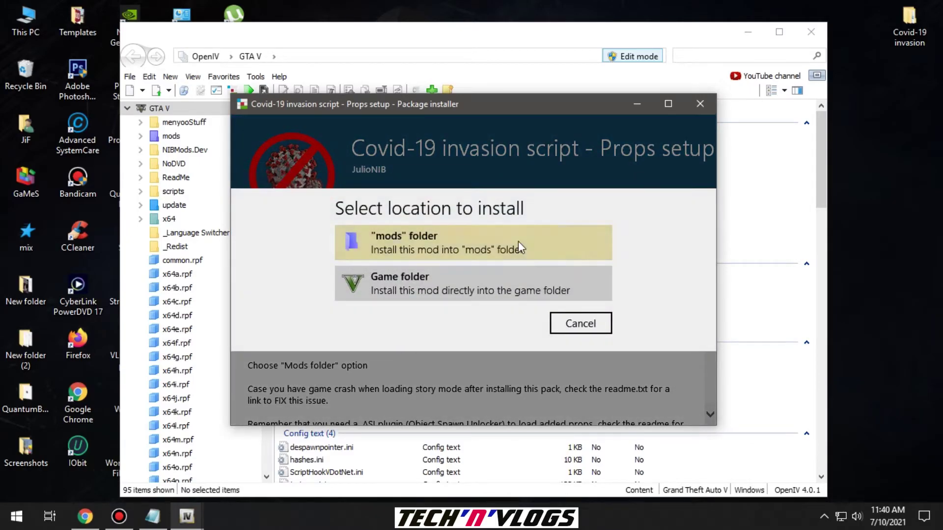
{"action": "left_click", "coordinate": [402, 240]}
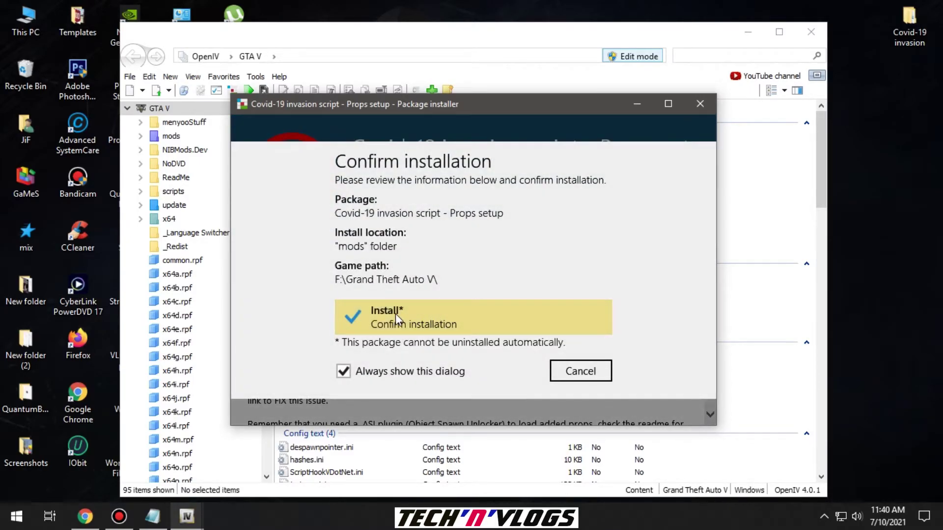
{"action": "left_click", "coordinate": [396, 314]}
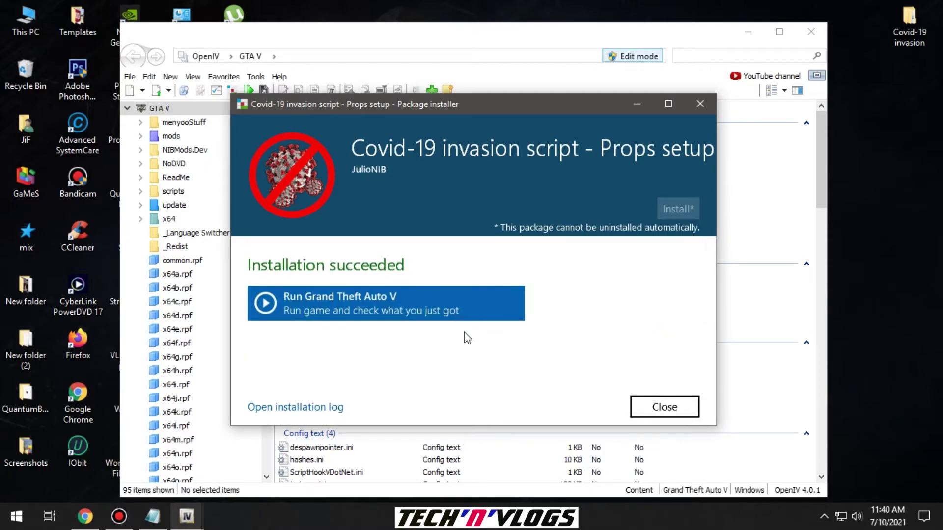
{"action": "left_click", "coordinate": [640, 397]}
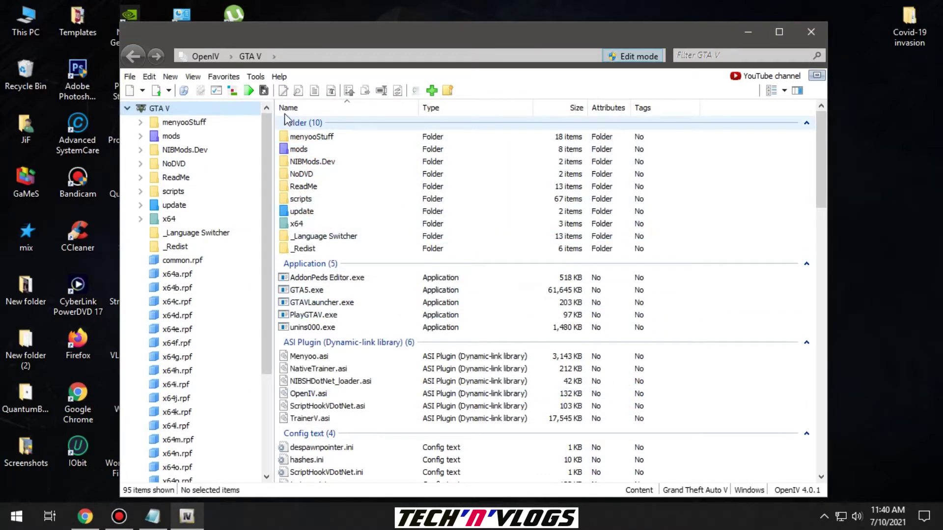
Open Install props to game (Replace method).oiv from the case add props fail subfolder in the package installer
{"action": "left_click", "coordinate": [233, 91]}
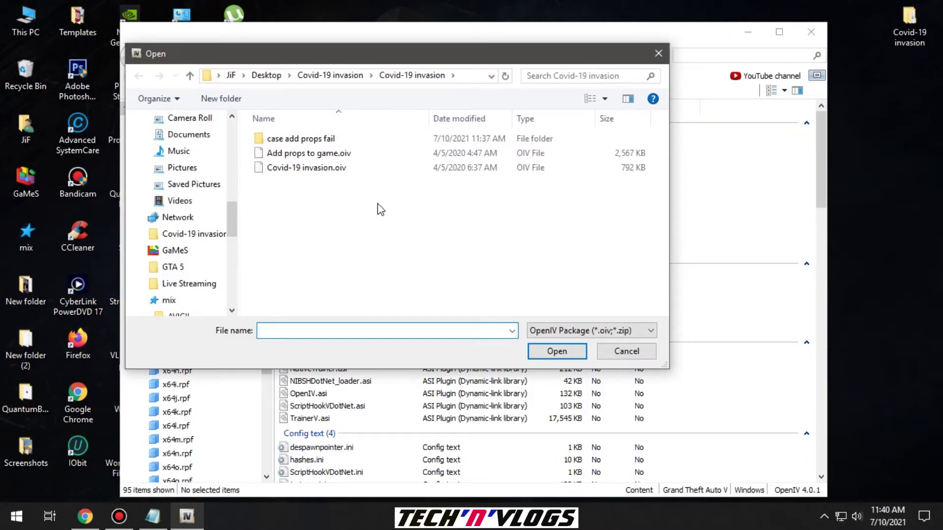
{"action": "left_click", "coordinate": [328, 142]}
{"action": "double_click", "coordinate": [328, 142]}
{"action": "left_click", "coordinate": [326, 140]}
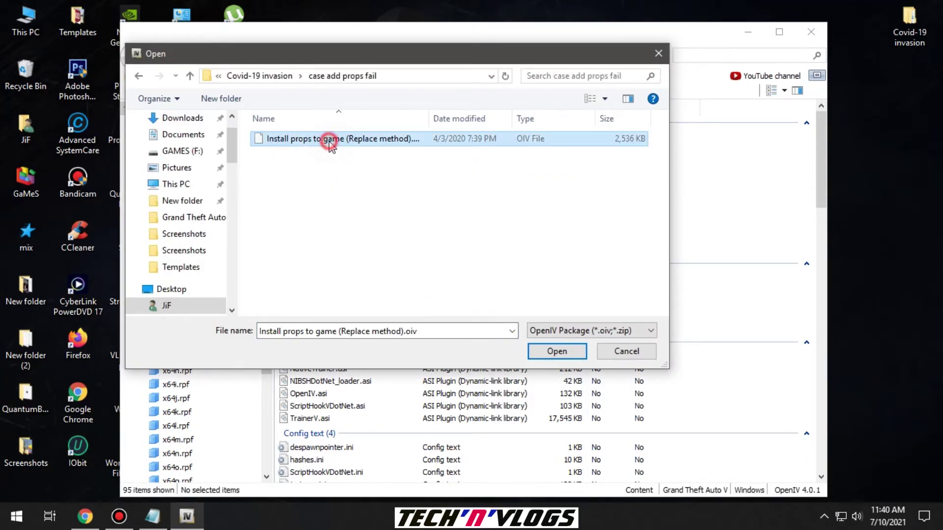
{"action": "left_click", "coordinate": [550, 354]}
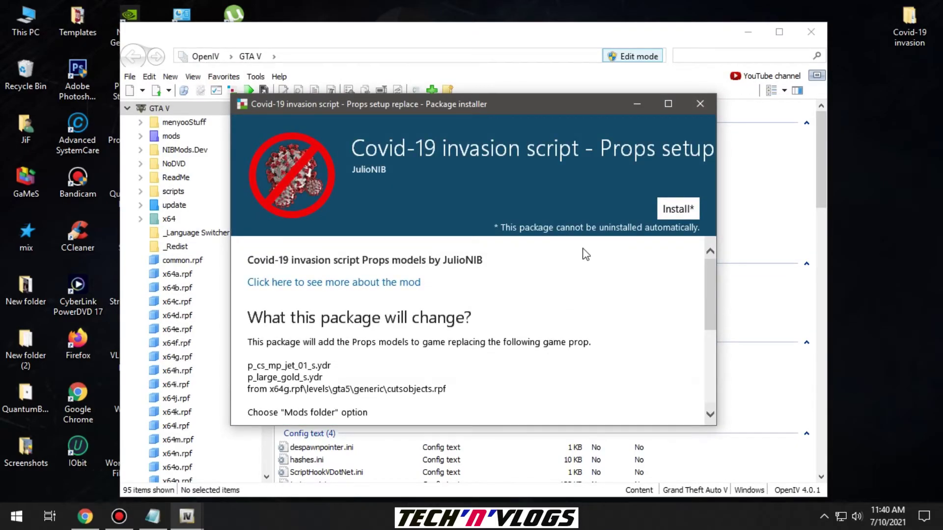
Install the Props setup replace package into the "mods" folder, then close the installer and OpenIV
{"action": "left_click", "coordinate": [659, 216]}
{"action": "left_click", "coordinate": [422, 244]}
{"action": "left_click", "coordinate": [393, 324]}
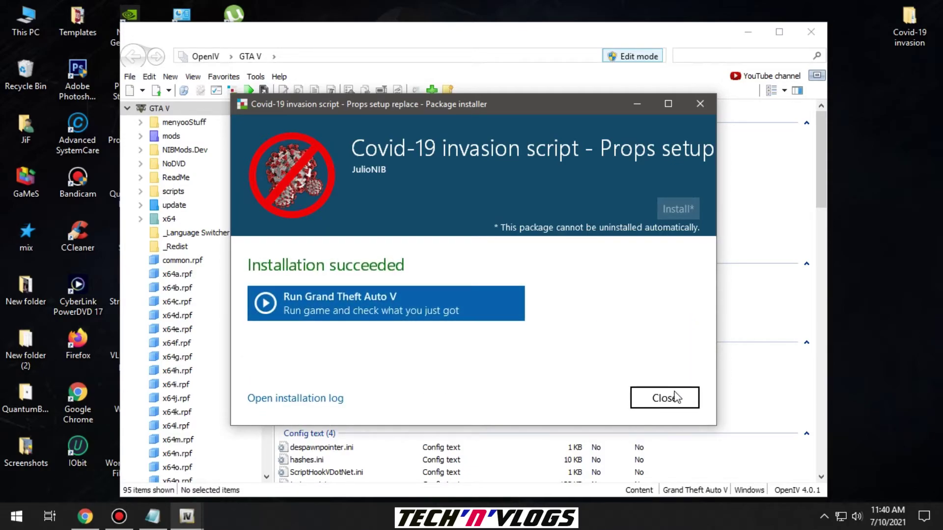
{"action": "left_click", "coordinate": [676, 396]}
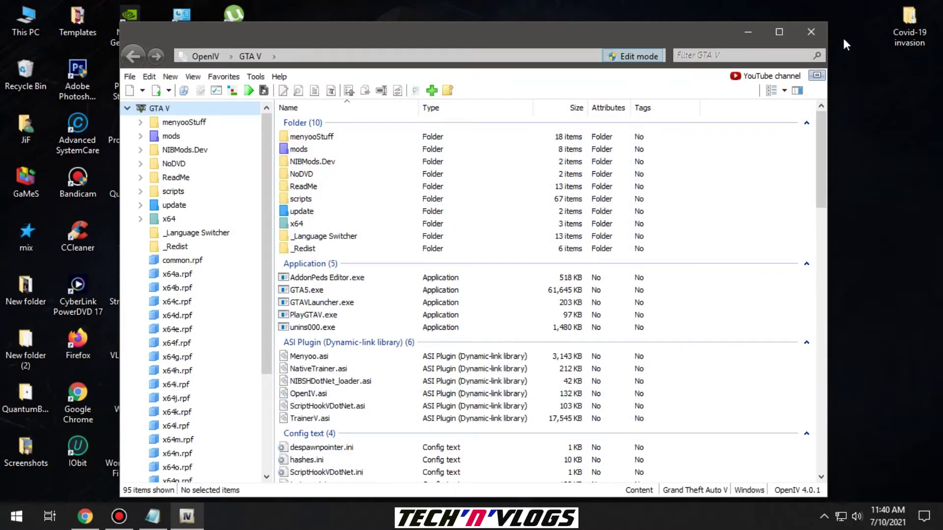
{"action": "left_click", "coordinate": [812, 31]}
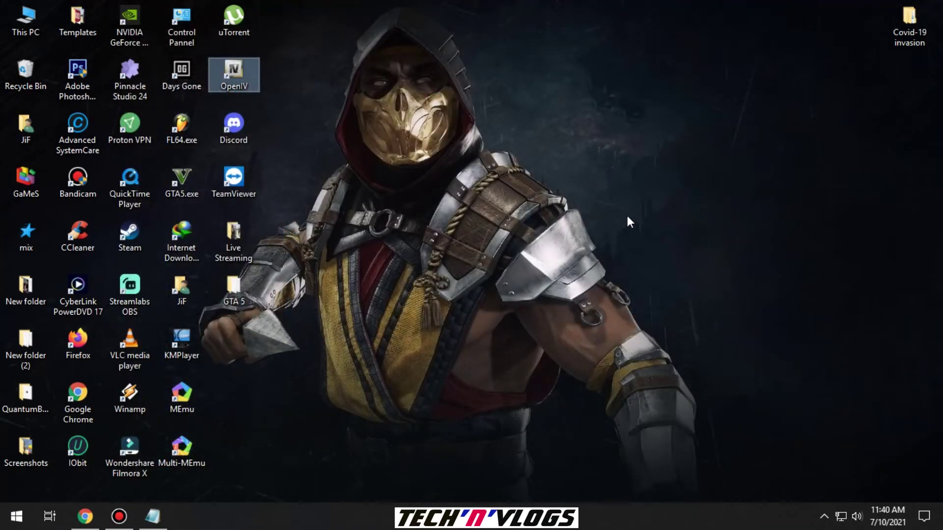
Switch to the GTA 5.txt notes in Notepad and read the closing lines, including how to open the mod menu
{"action": "left_click", "coordinate": [153, 516]}
{"action": "scroll", "coordinate": [481, 223], "scroll_direction": "down", "scroll_amount": 2}
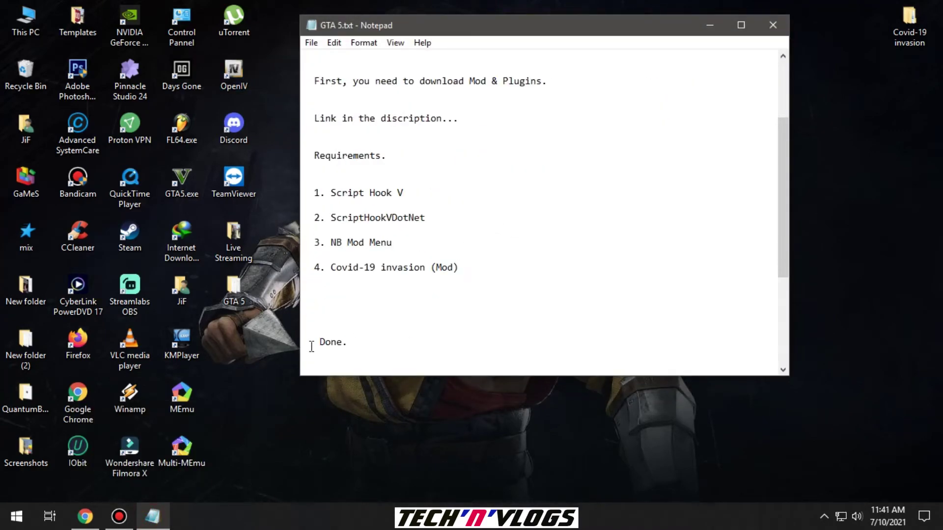
{"action": "left_click_drag", "start_coordinate": [316, 341], "coordinate": [383, 343]}
{"action": "scroll", "coordinate": [382, 322], "scroll_direction": "down", "scroll_amount": 2}
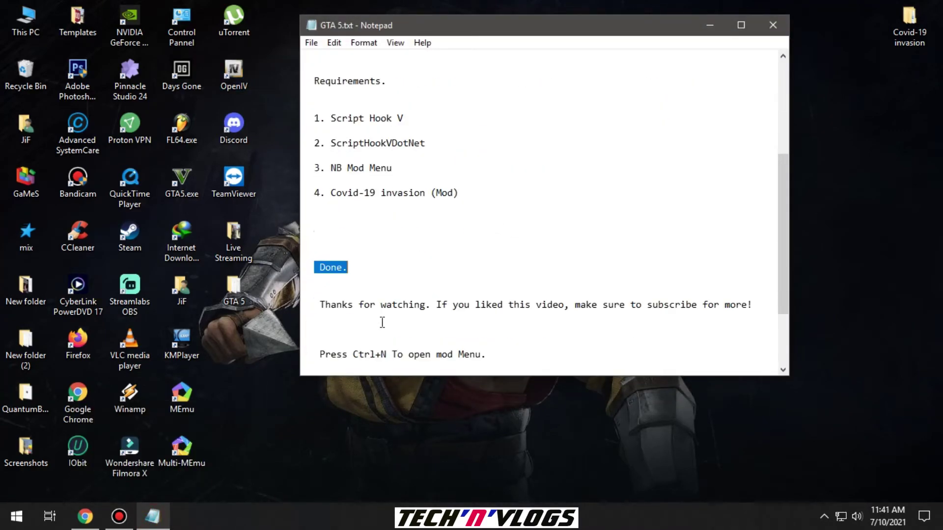
{"action": "left_click_drag", "start_coordinate": [320, 307], "coordinate": [556, 314]}
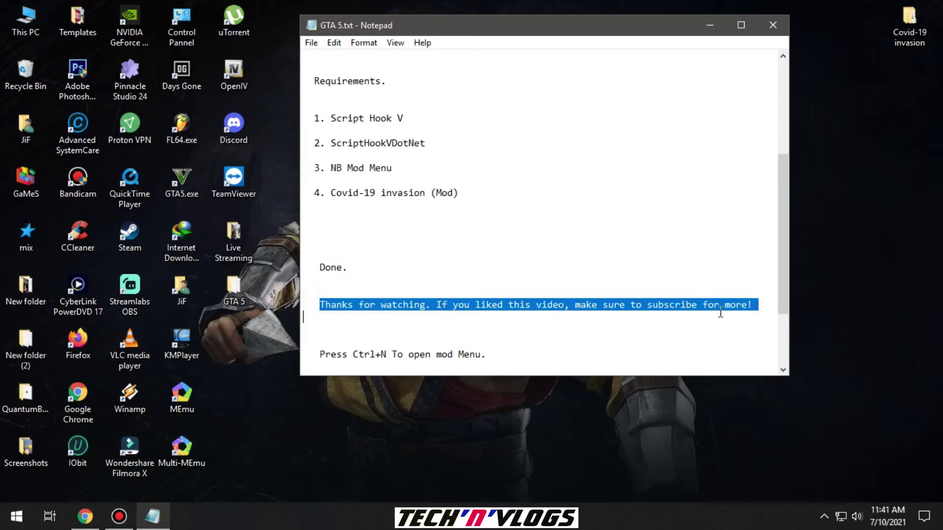
{"action": "left_click_drag", "start_coordinate": [322, 355], "coordinate": [483, 356]}
{"action": "left_click", "coordinate": [504, 357]}
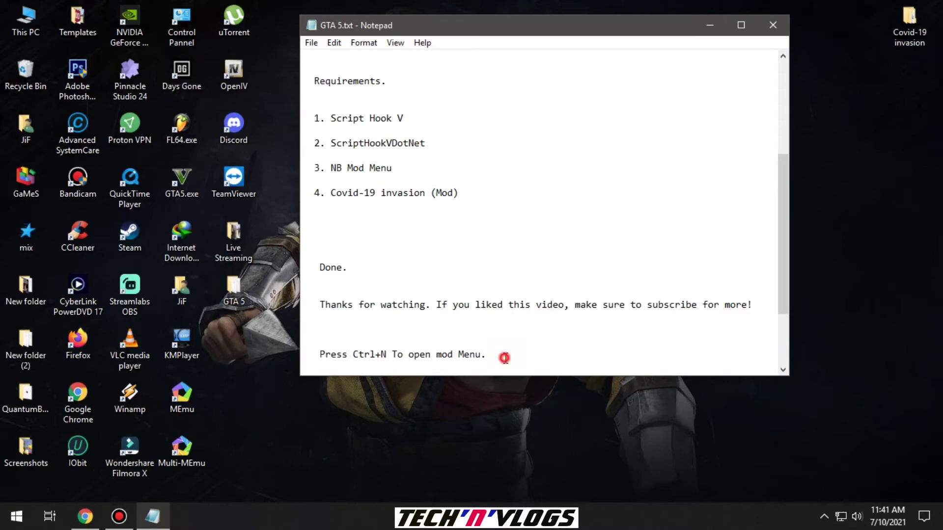
{"action": "scroll", "coordinate": [506, 358], "scroll_direction": "down", "scroll_amount": 1}
{"action": "scroll", "coordinate": [356, 358], "scroll_direction": "down", "scroll_amount": 1}
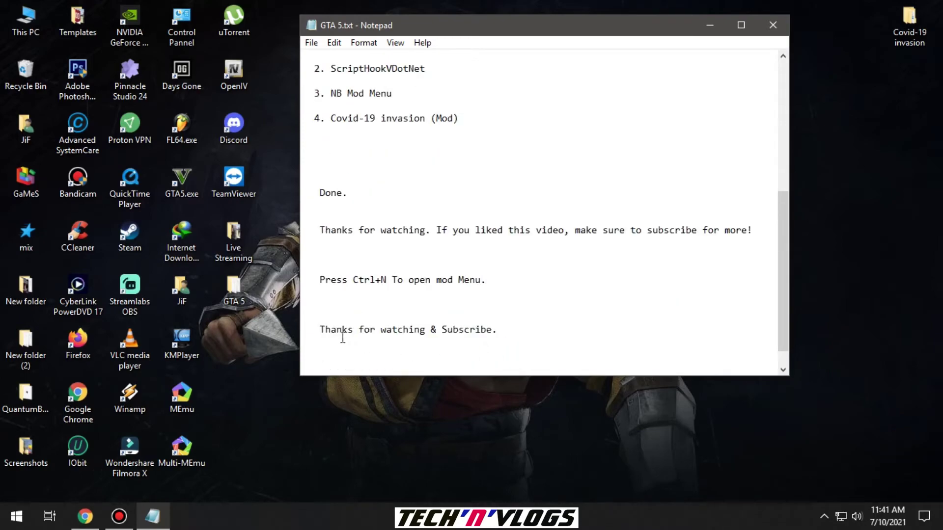
{"action": "left_click_drag", "start_coordinate": [311, 330], "coordinate": [514, 332]}
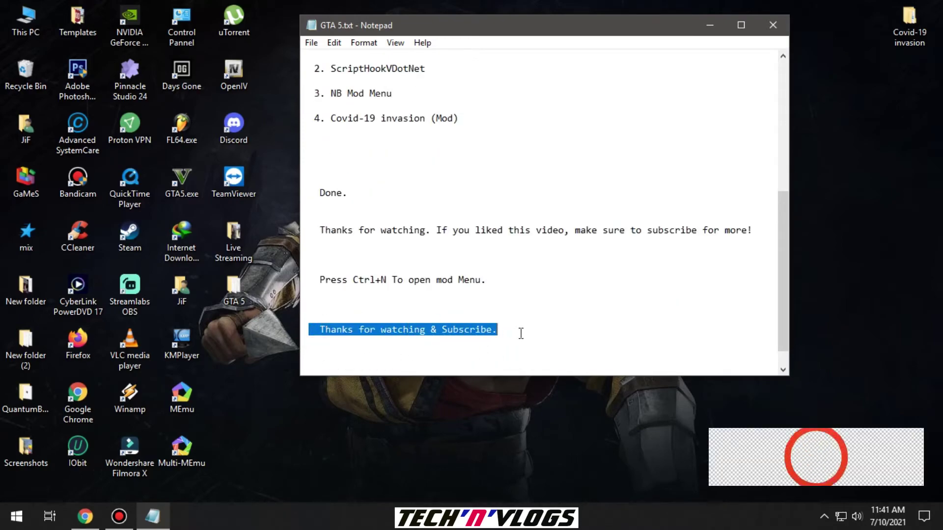
{"action": "left_click", "coordinate": [522, 334]}
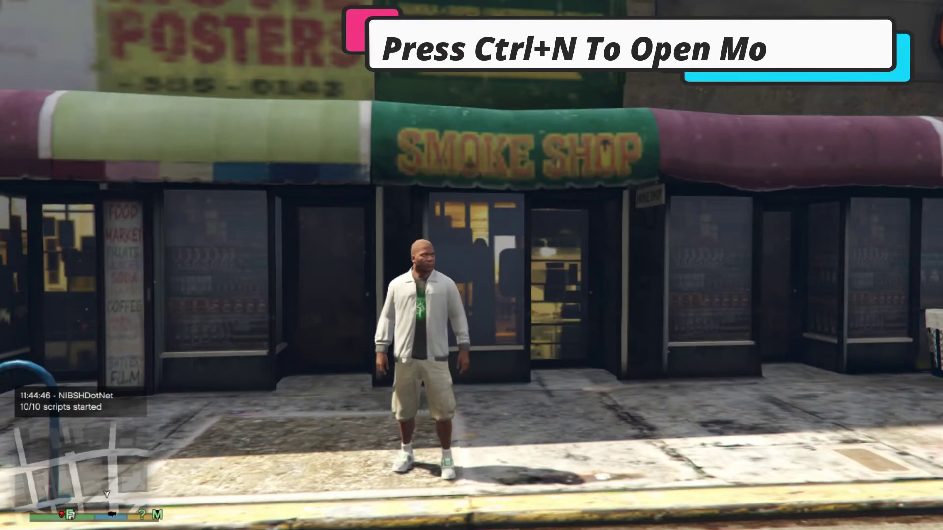
In Grand Theft Auto V, open the NIB mod menu and start the invasion with Toggle Covid-19 Invasion
{"action": "key", "text": "ctrl+n"}
{"action": "key", "text": "Down"}
{"action": "key", "text": "Up"}
{"action": "key", "text": "Return"}
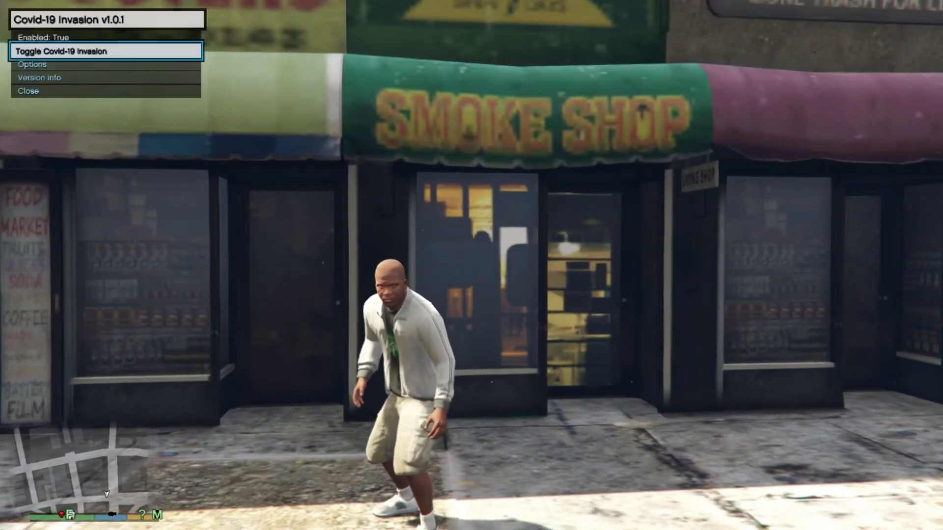
{"action": "key", "text": "Return"}
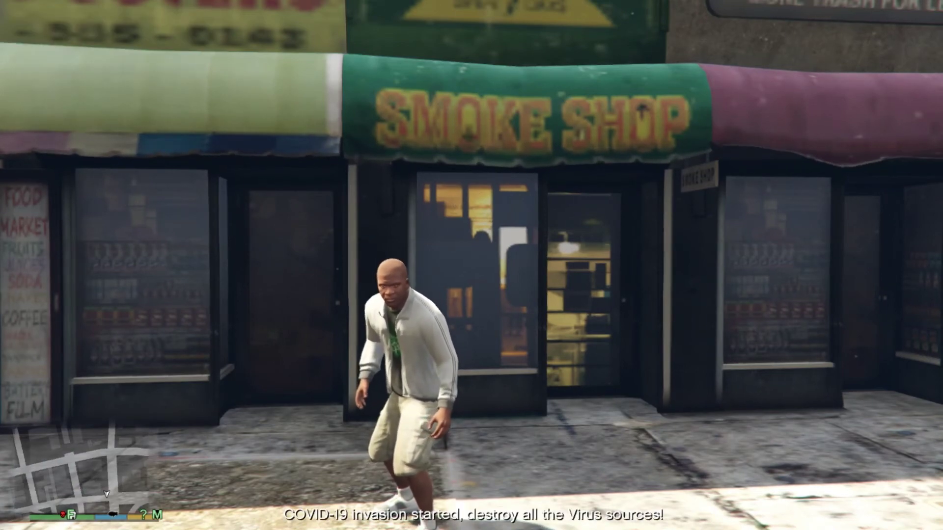
Walk the character into the street and equip the assault rifle from the weapon wheel
{"action": "key", "text": "w"}
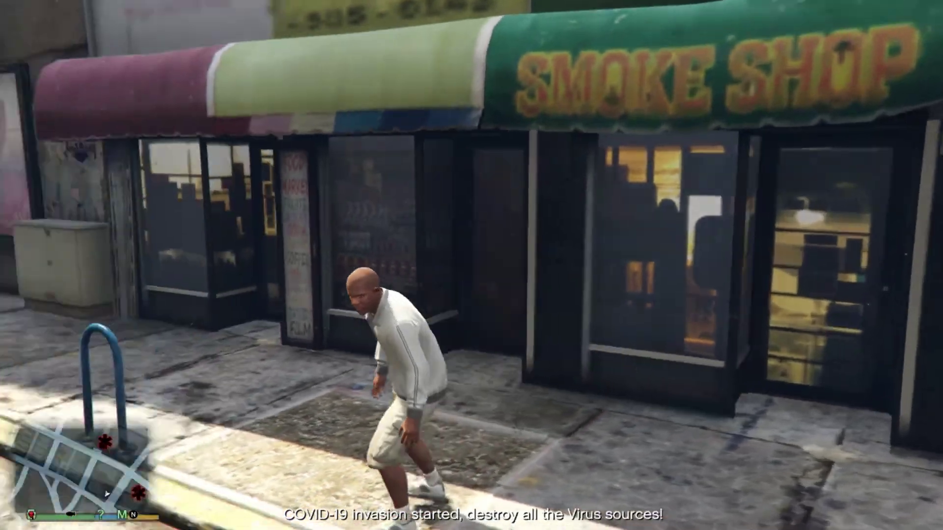
{"action": "key", "text": "w"}
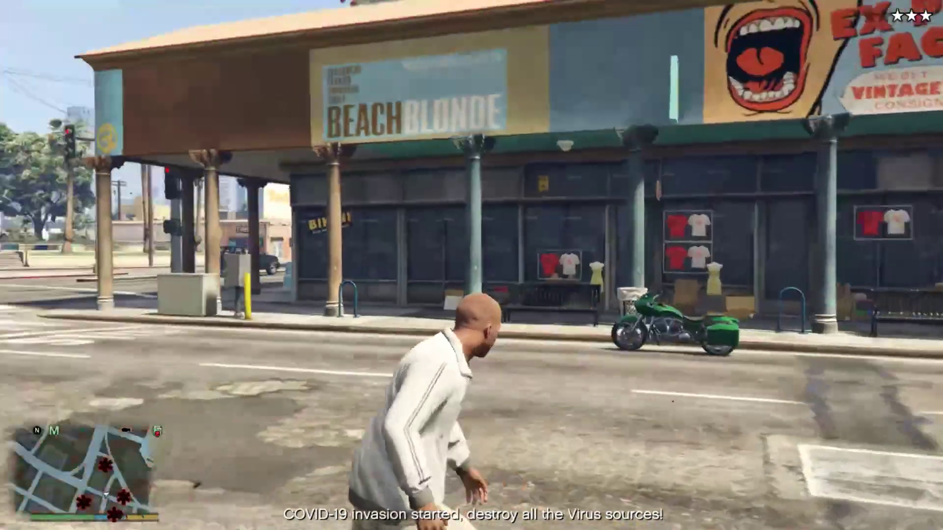
{"action": "key", "text": "Tab"}
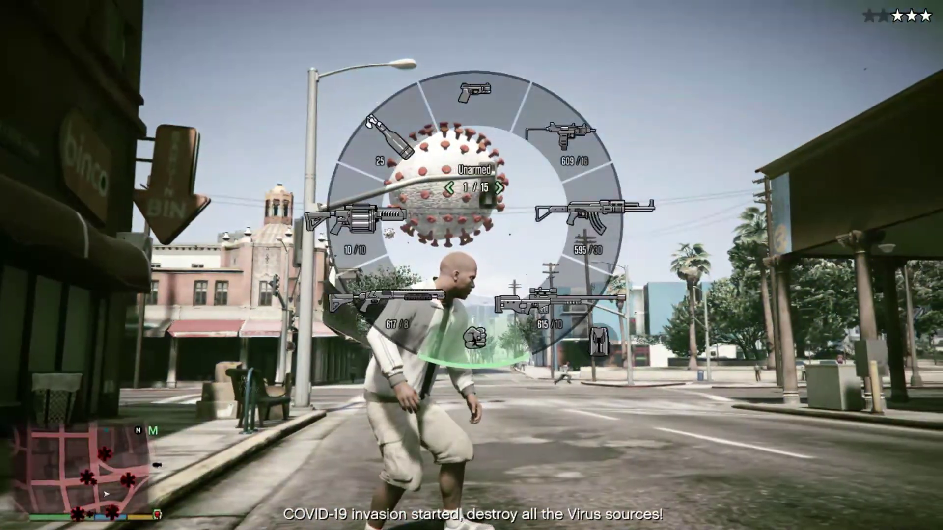
{"action": "key", "text": "w"}
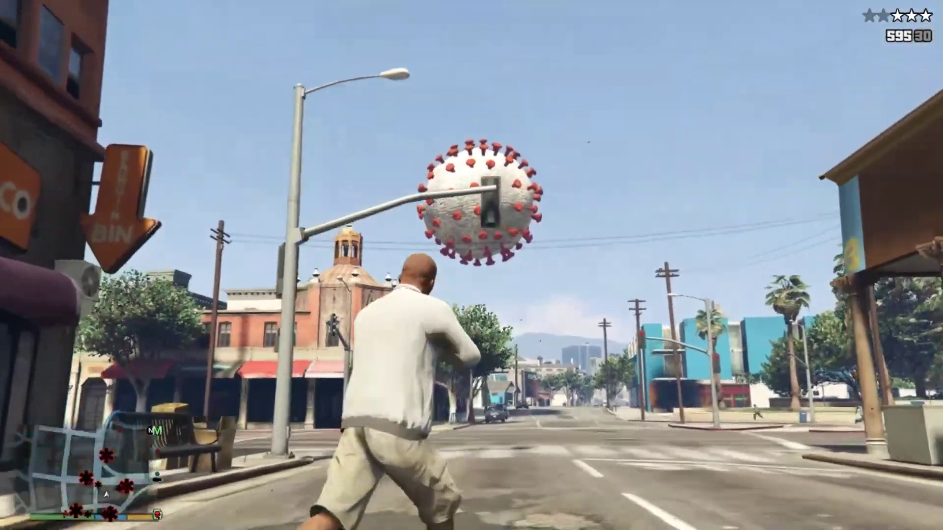
Shoot at the floating viruses around the intersection with the rifle, reloading it between bursts
{"action": "left_click", "coordinate": [472, 265]}
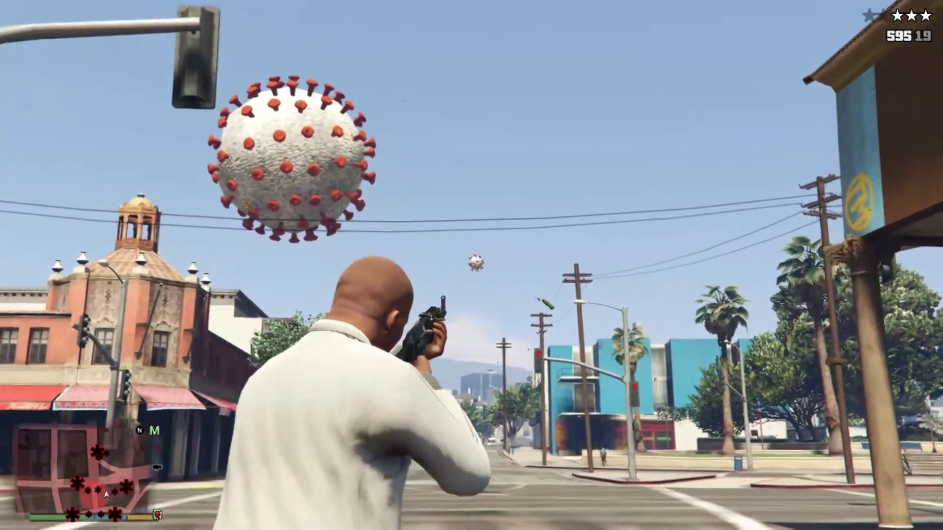
{"action": "left_click", "coordinate": [472, 265]}
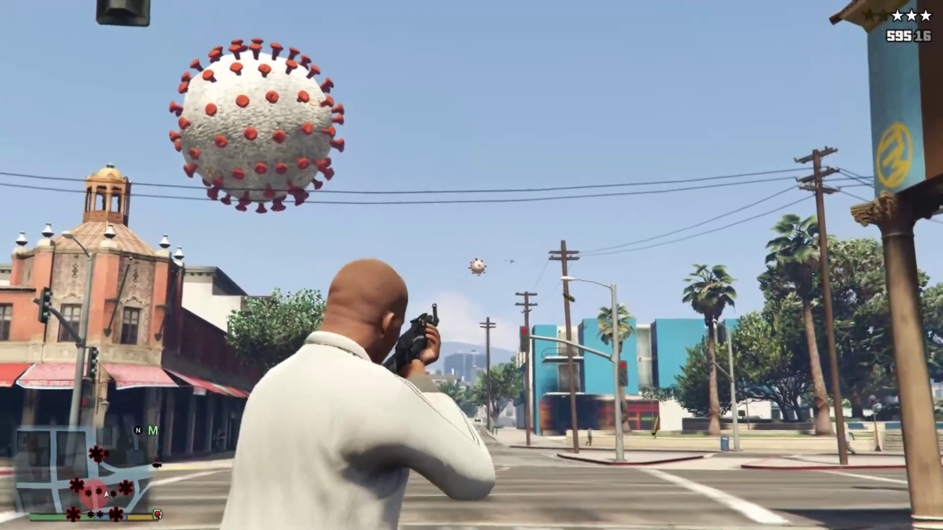
{"action": "key", "text": "w"}
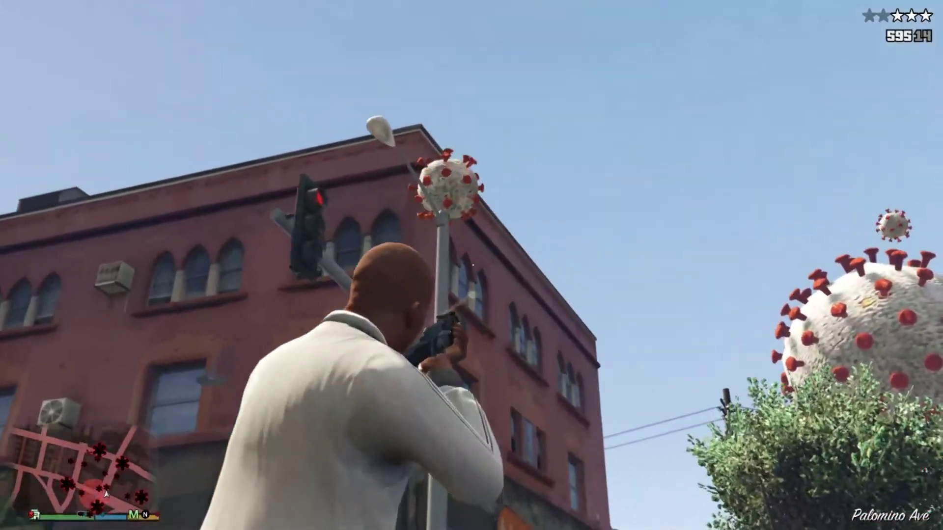
{"action": "left_click", "coordinate": [472, 266]}
{"action": "left_click", "coordinate": [472, 265]}
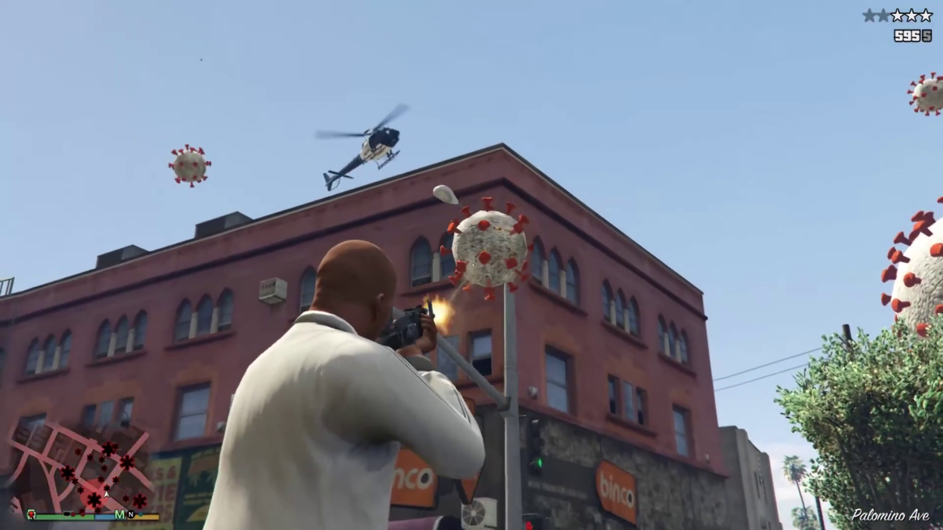
{"action": "key", "text": "r"}
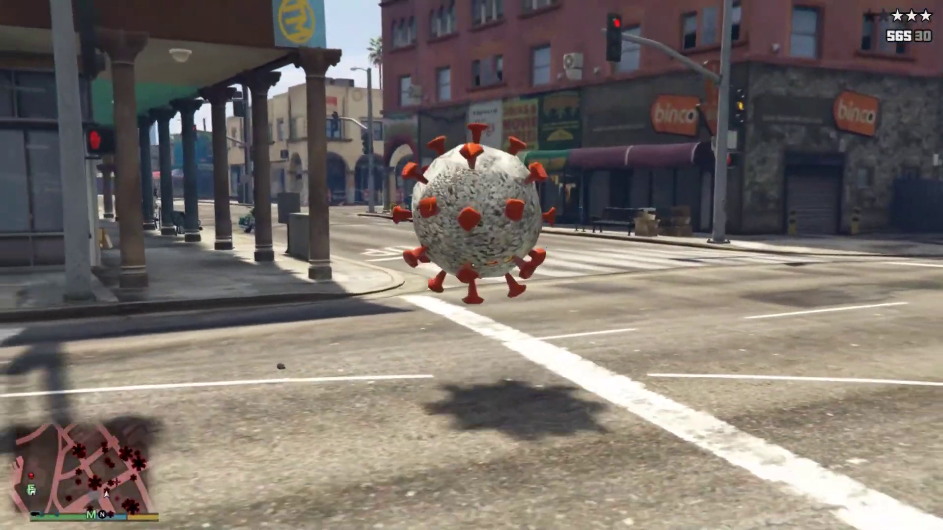
{"action": "left_click", "coordinate": [472, 265]}
{"action": "left_click", "coordinate": [472, 265]}
{"action": "left_click", "coordinate": [471, 265]}
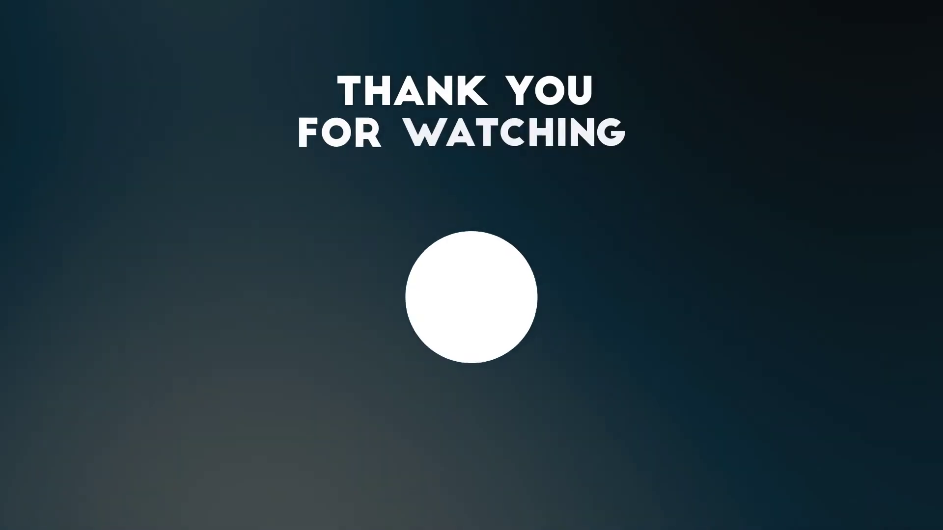